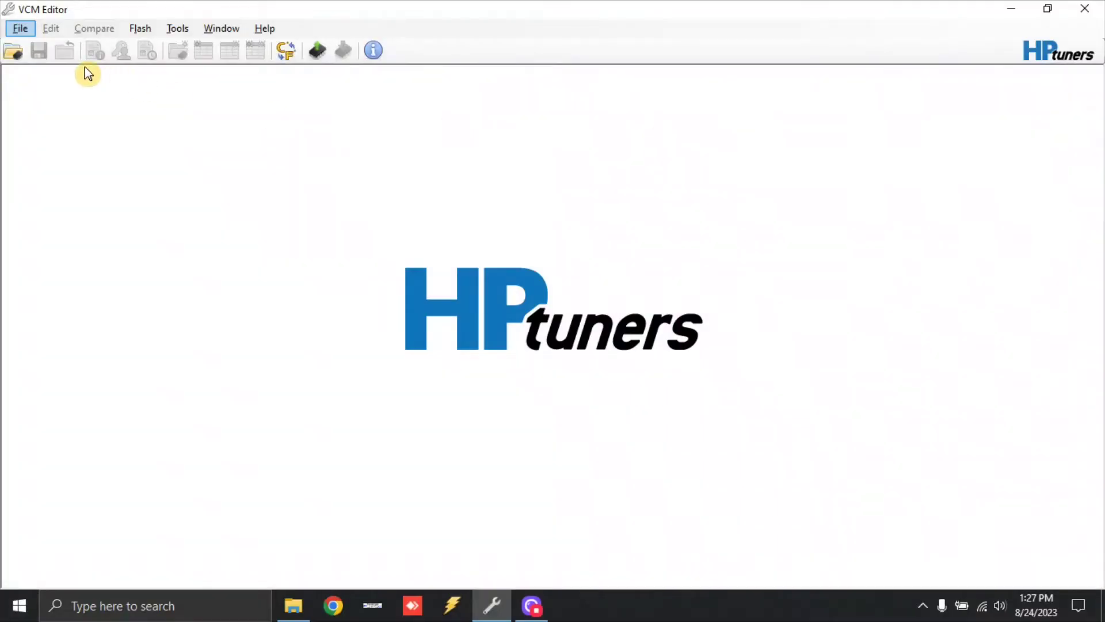
Open the 2013 Silverado 5.3 Stock tune file
click(20, 56)
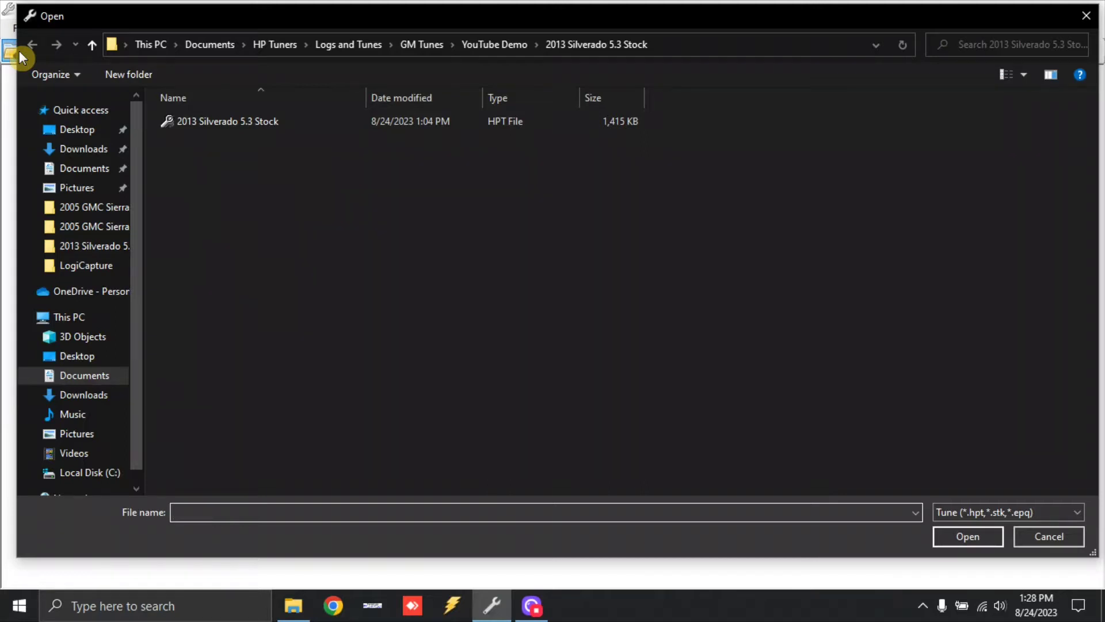
double_click(279, 121)
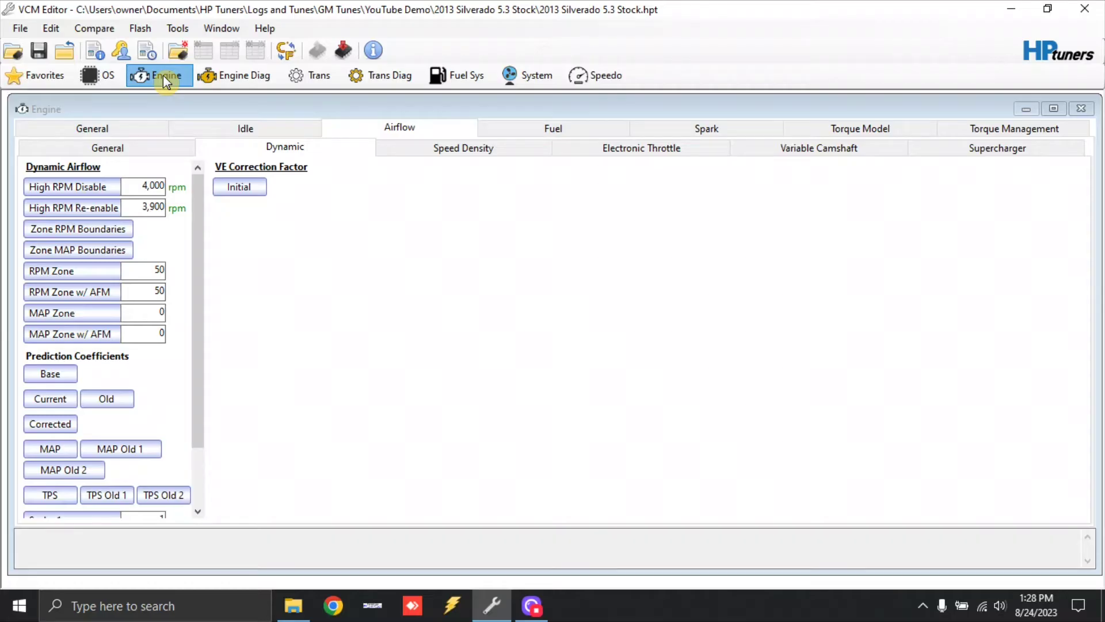
Set Displacement On Demand (DOD) to Disable in the Fuel Lean / Fuel-Saving settings
click(550, 129)
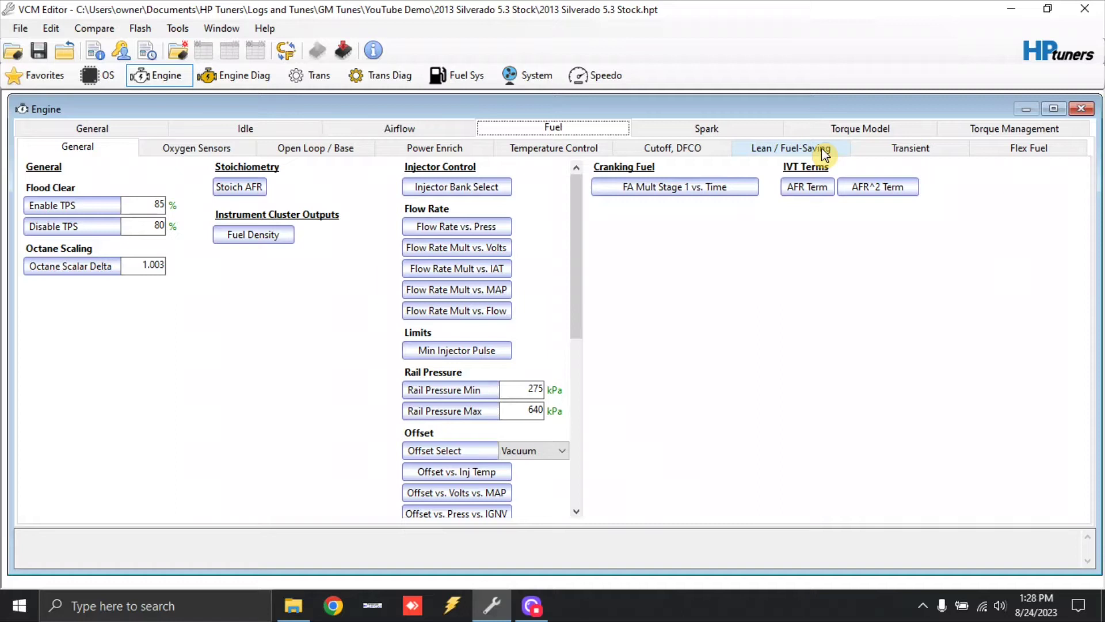
click(824, 153)
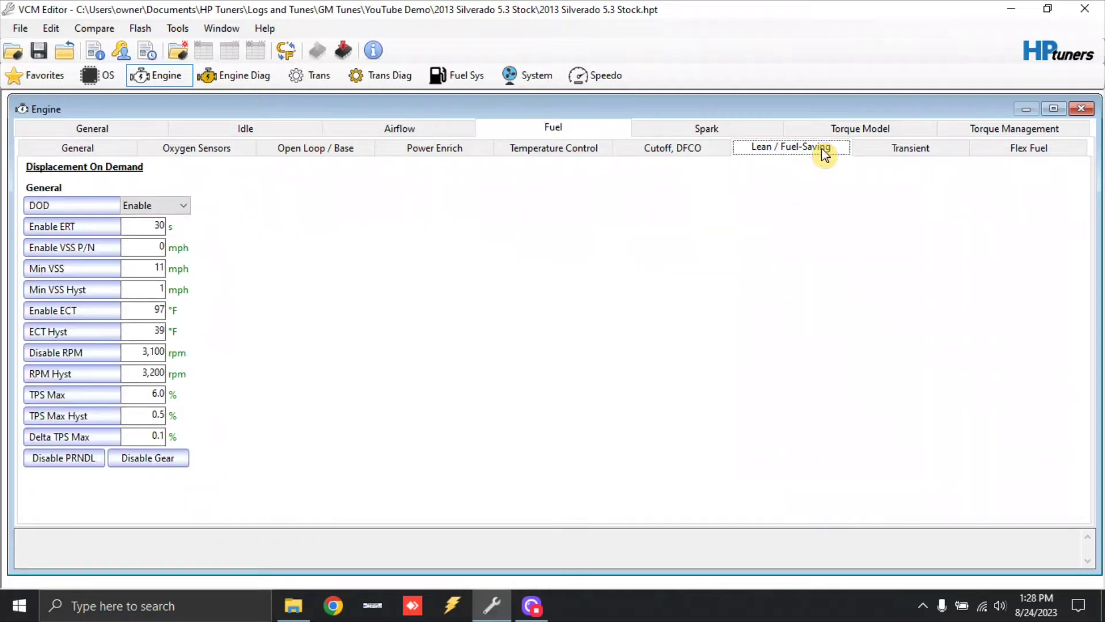
click(179, 206)
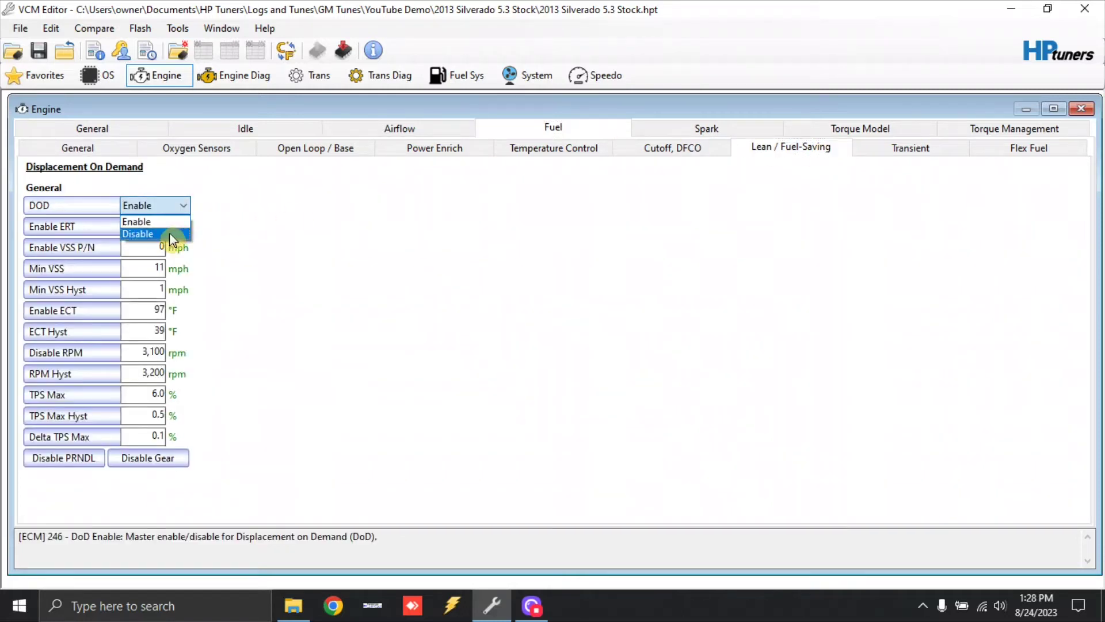
click(169, 233)
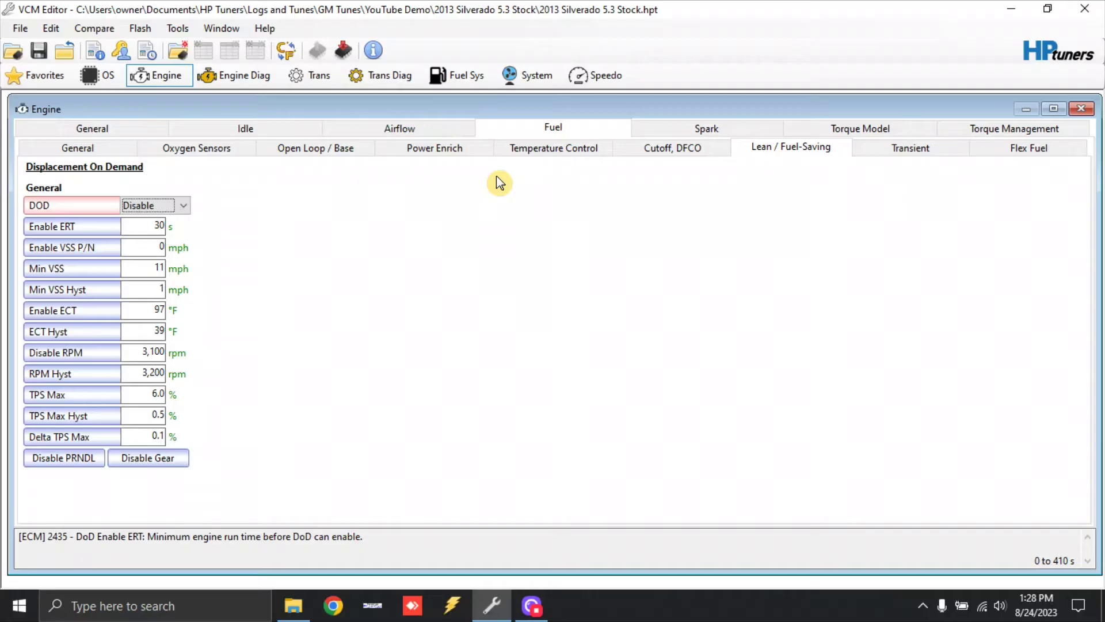
Set the Variable Camshaft number of camshafts to None
click(419, 133)
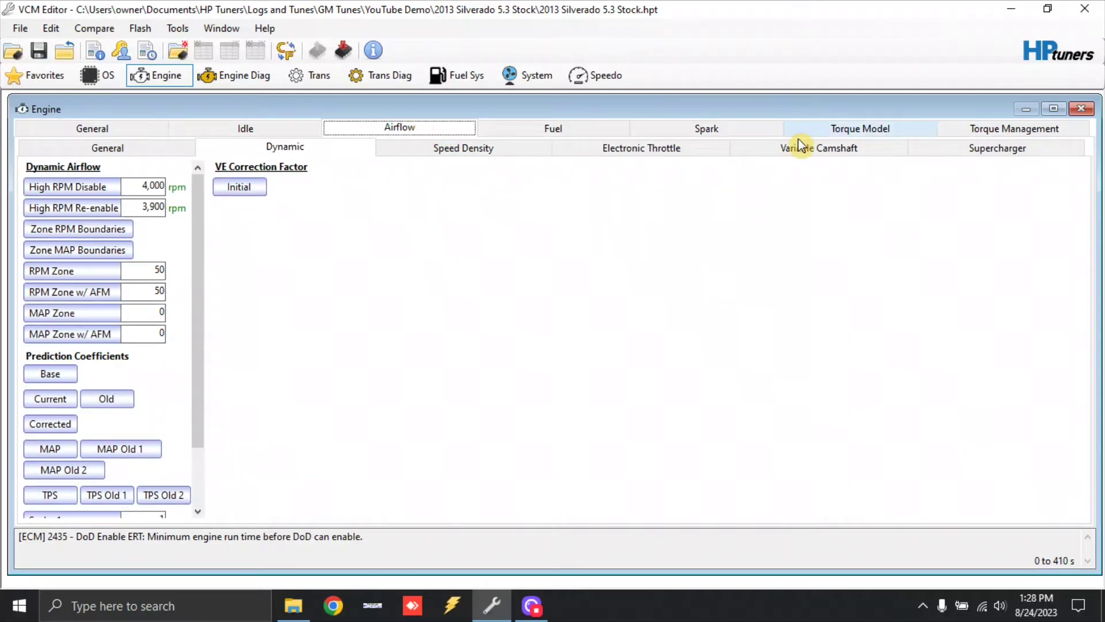
click(814, 148)
click(160, 190)
scroll(160, 212, up, 1)
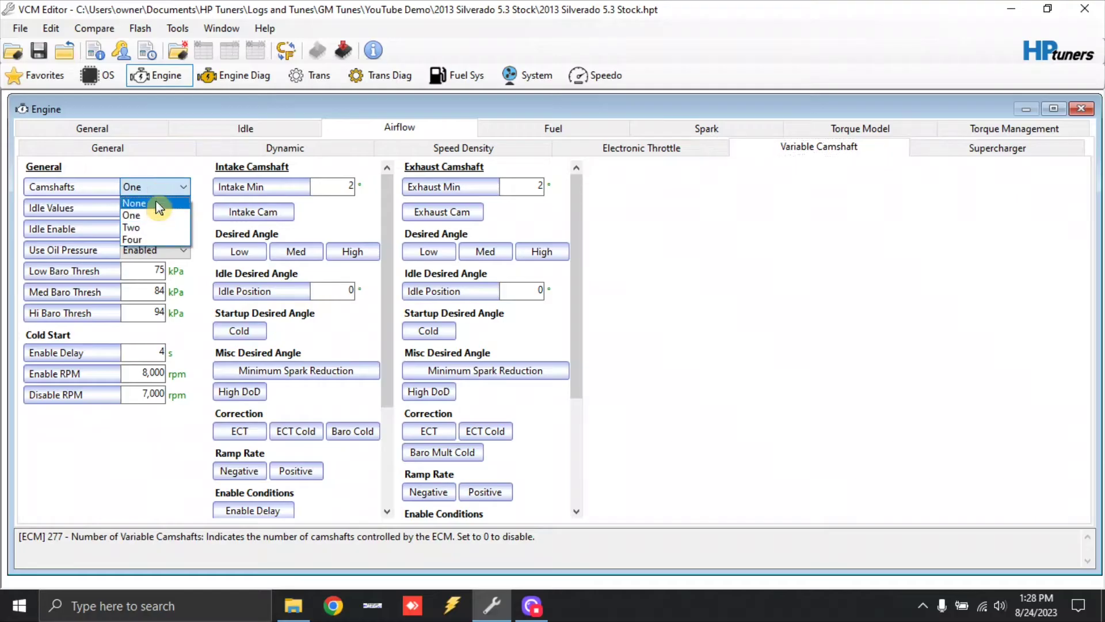
click(159, 205)
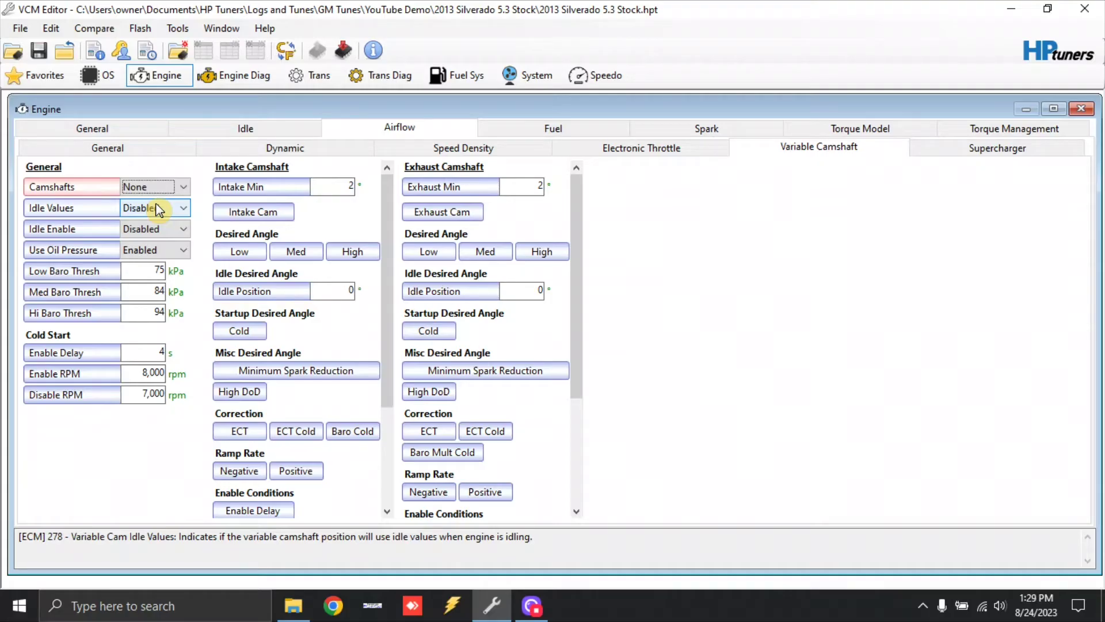
Add 200 rpm to every cell of the base target idle speed vs. coolant table
click(250, 129)
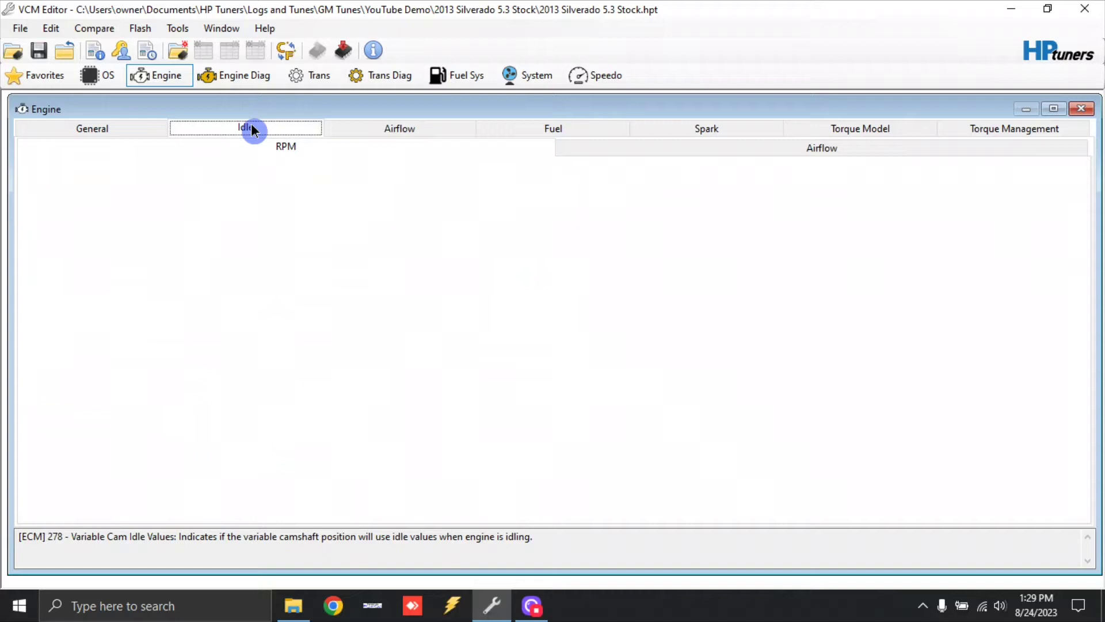
click(66, 186)
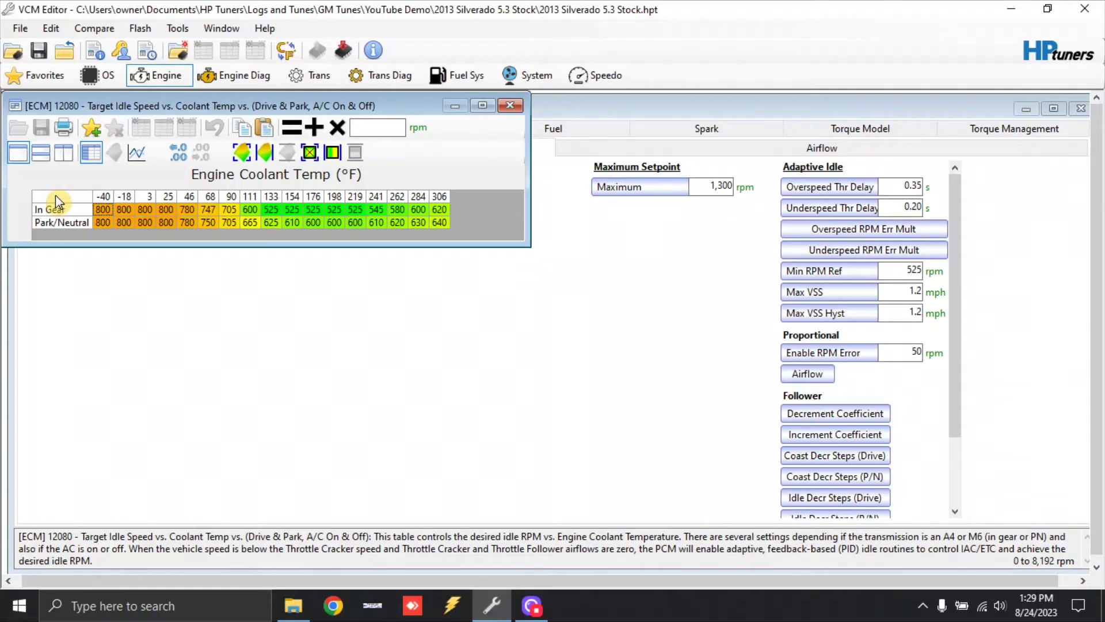
click(58, 202)
click(381, 131)
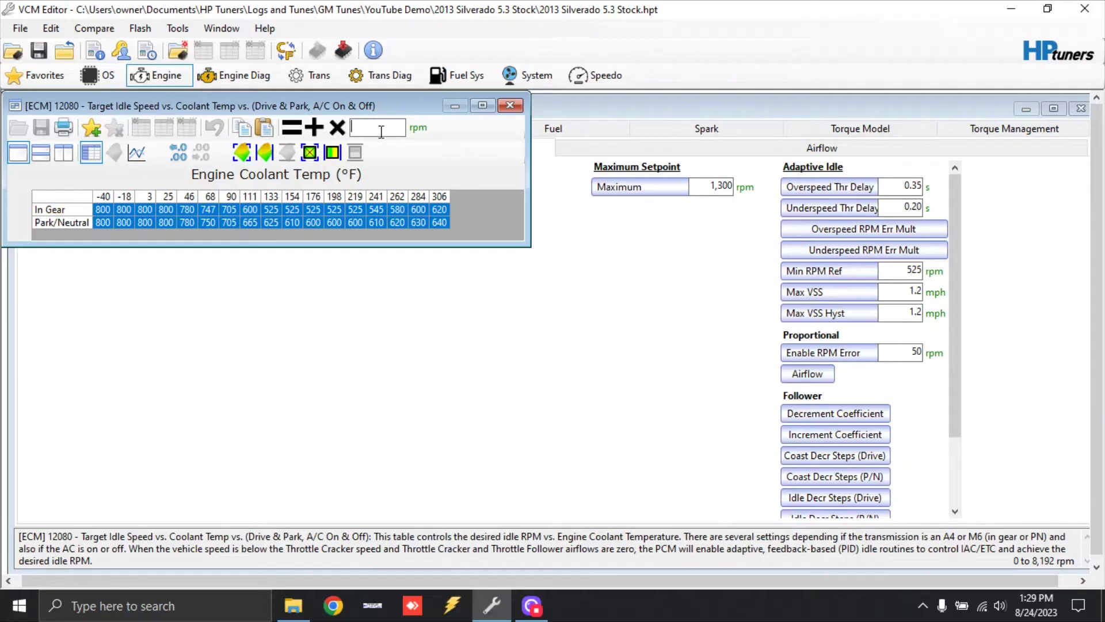
text(200)
click(314, 128)
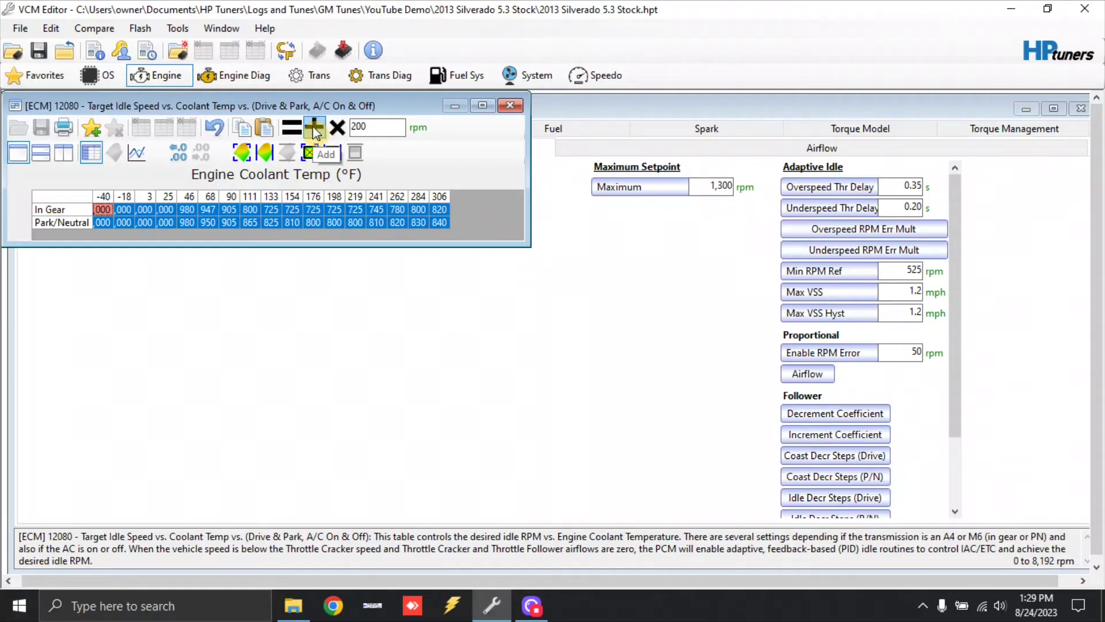
click(520, 104)
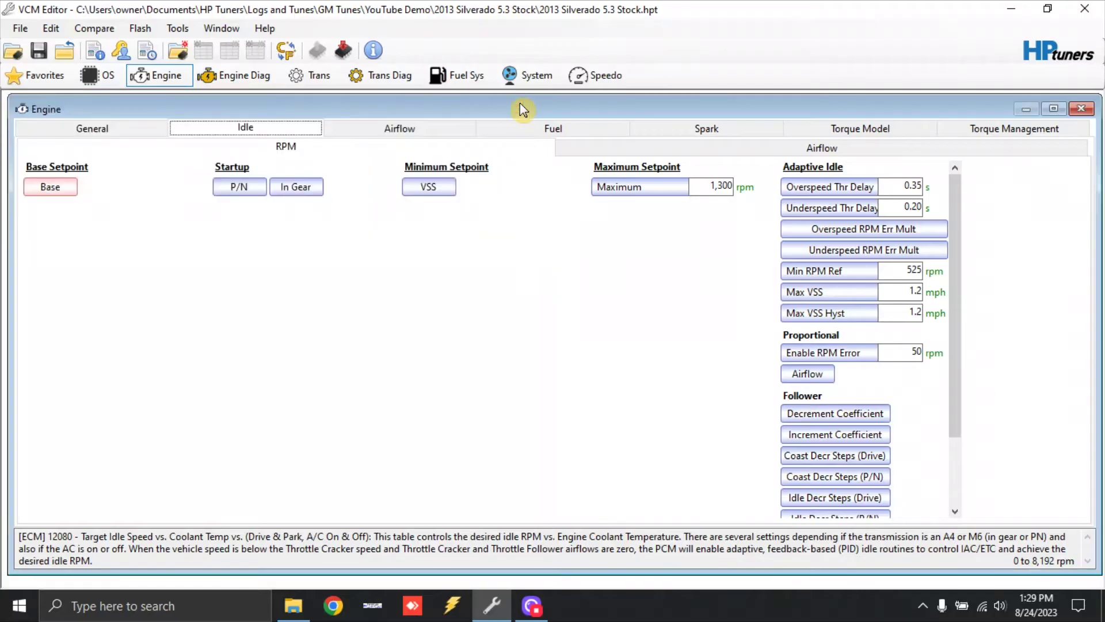
Raise the park/neutral startup idle speed table by 200 rpm
click(241, 185)
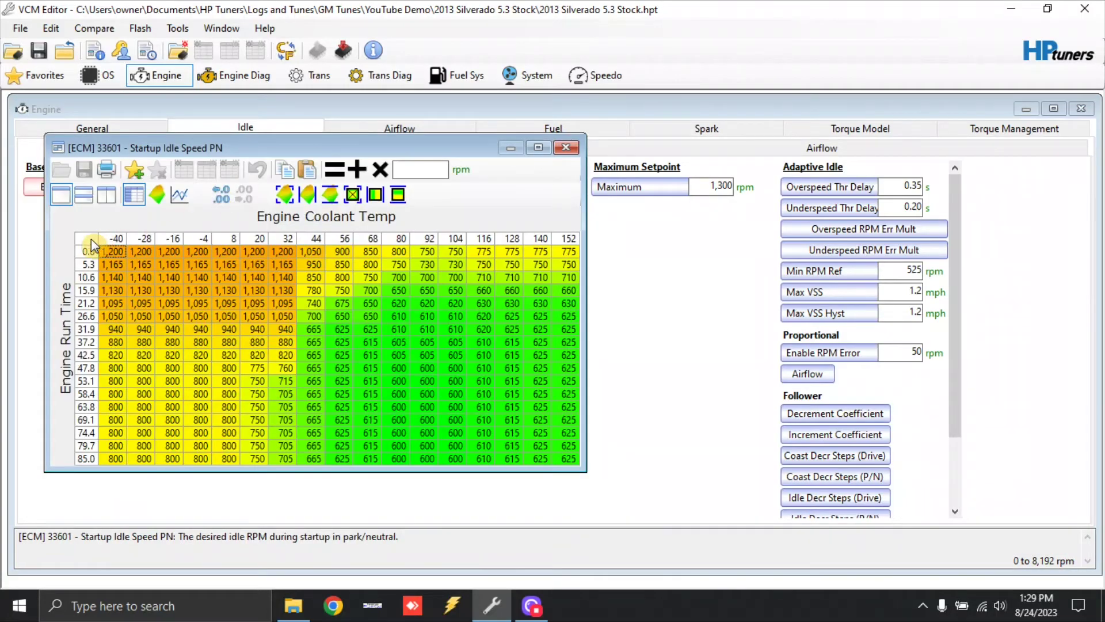
click(91, 238)
click(419, 169)
text(200)
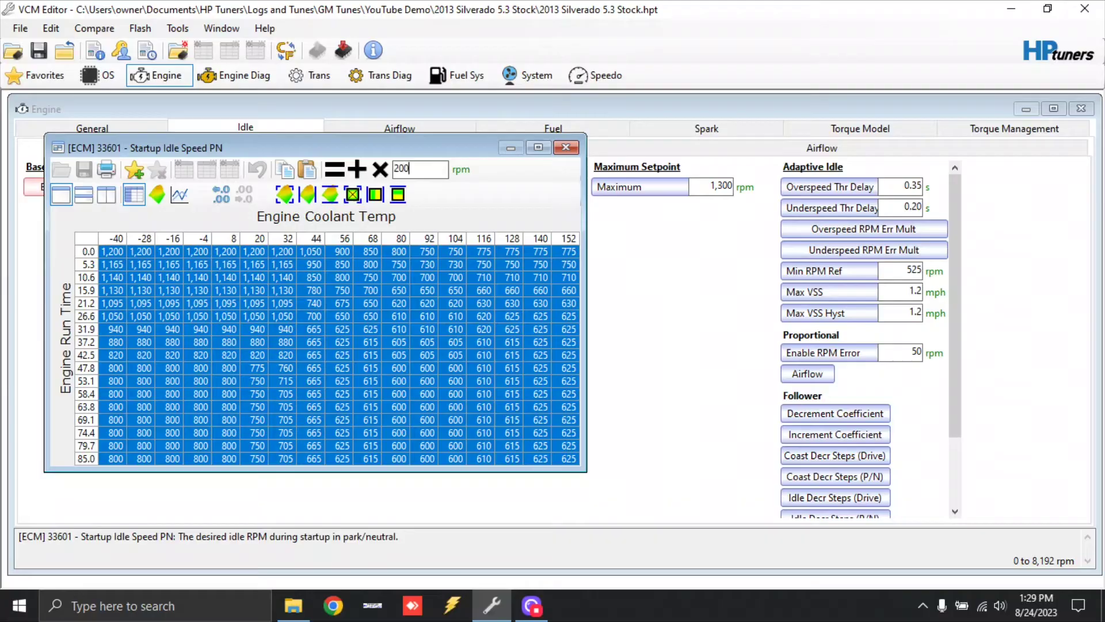
click(566, 147)
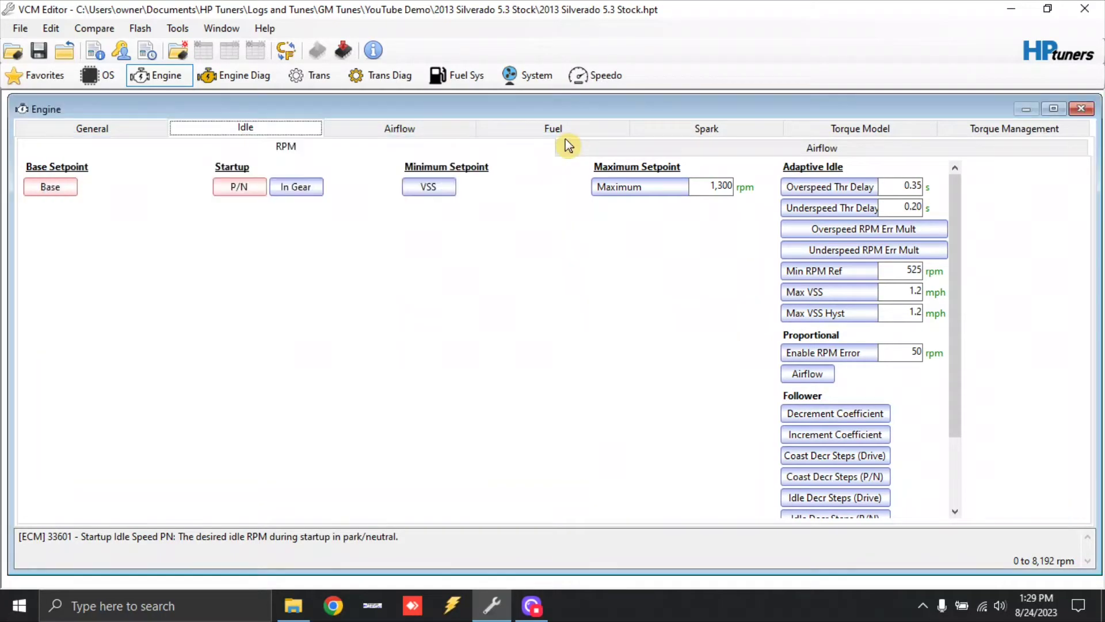
Raise the in-gear startup idle speed table by 200 rpm
click(304, 193)
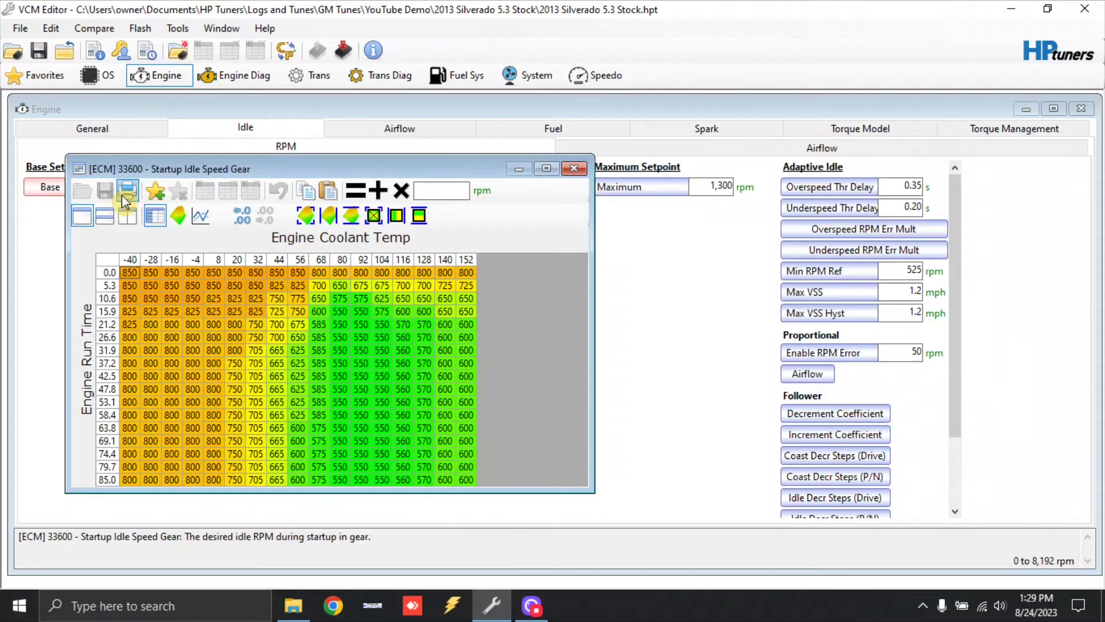
click(108, 260)
click(444, 191)
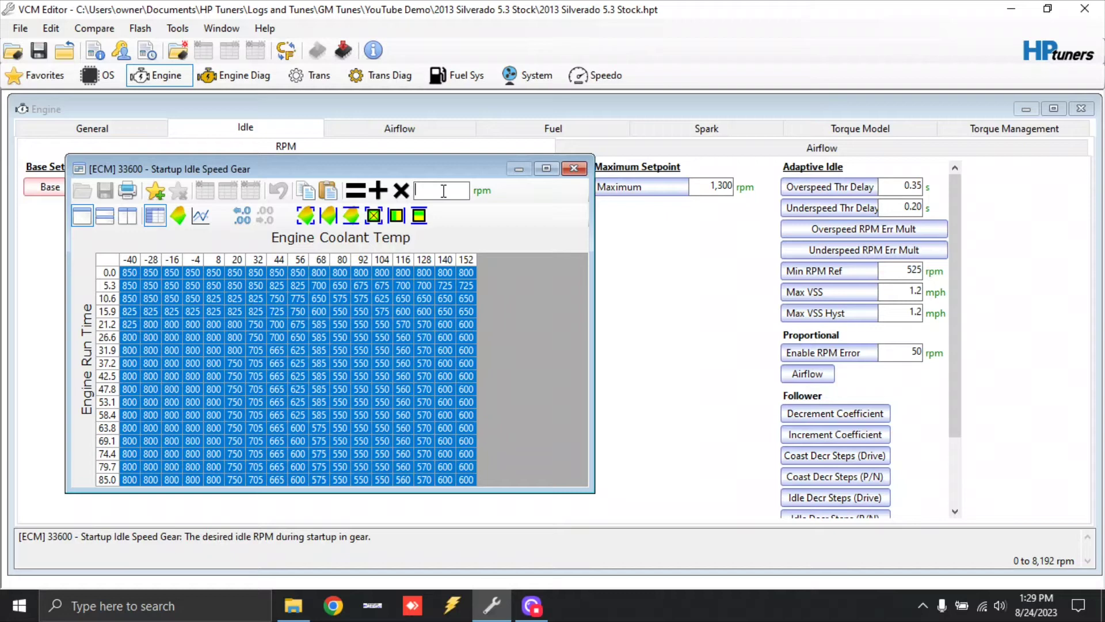
text(200)
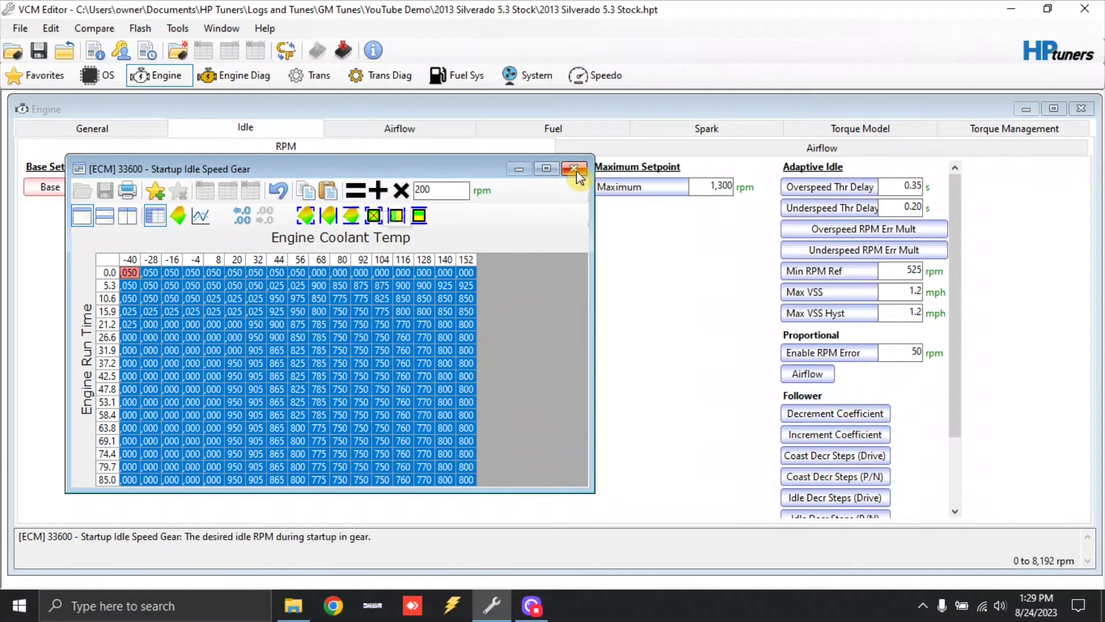
click(574, 168)
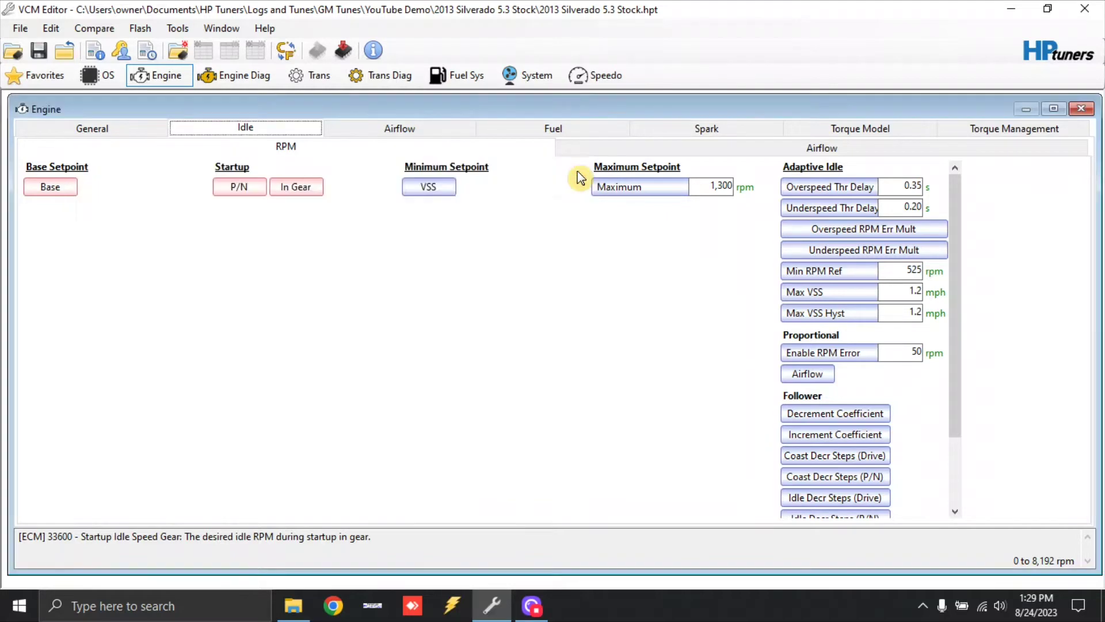
Fill the entire minimum idle speed vs. VSS table with 725 rpm
click(430, 193)
click(150, 282)
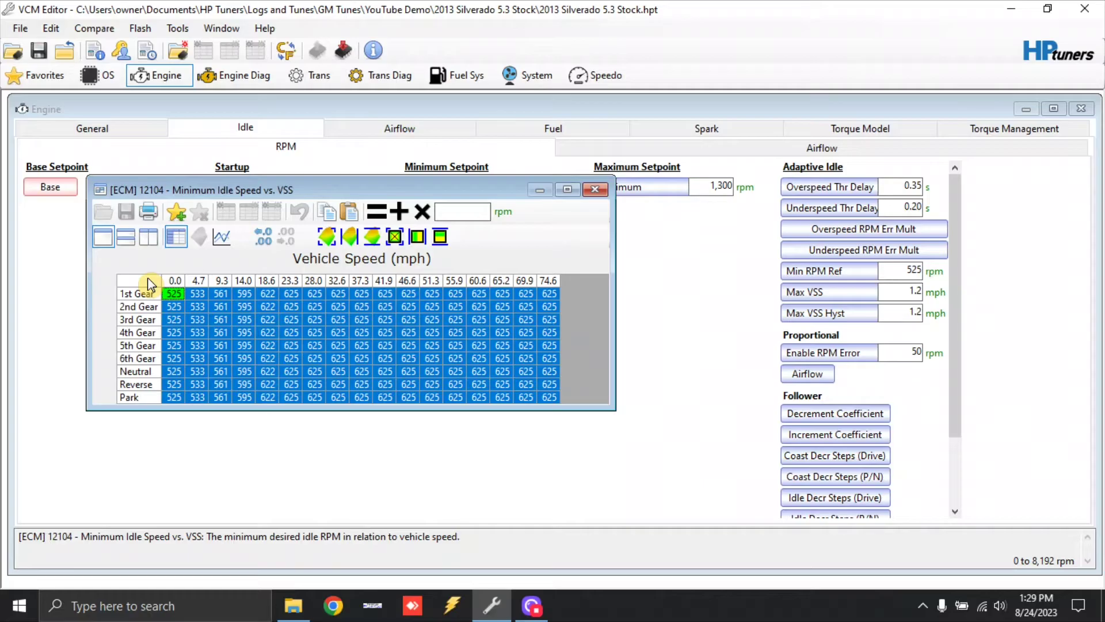
text(725)
key(Return)
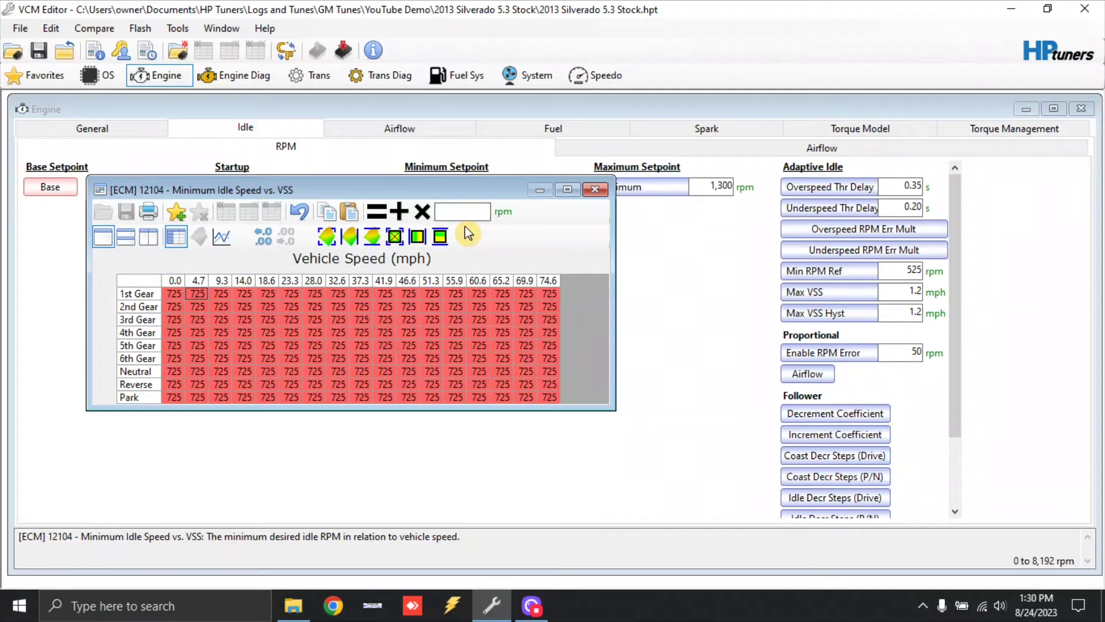
click(595, 190)
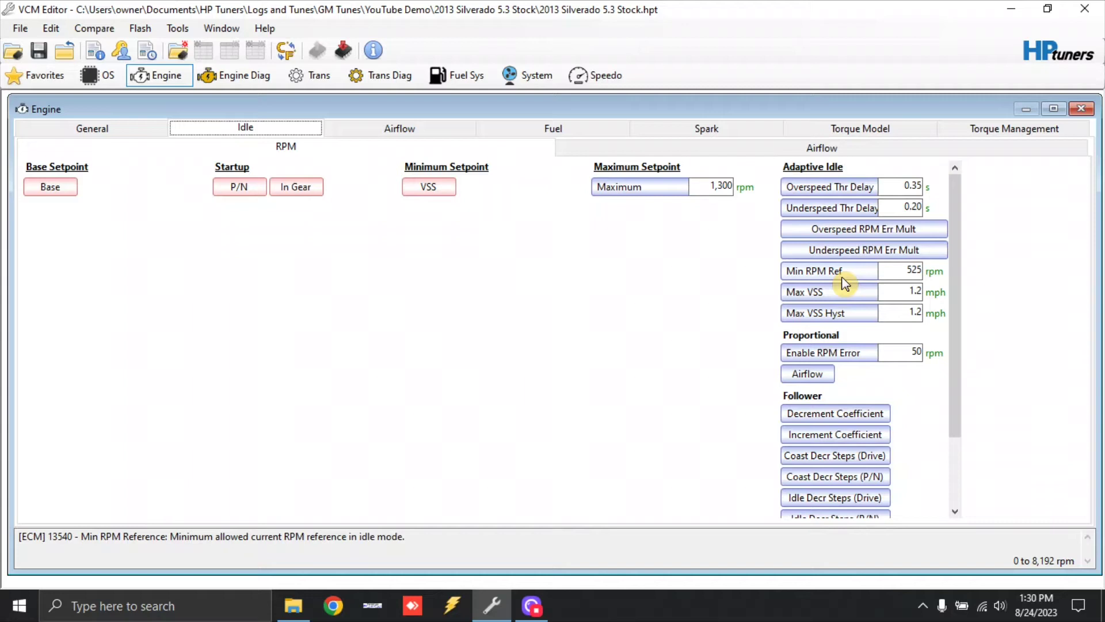
Change the adaptive idle Min RPM Ref from 525 to 725
click(912, 270)
key(BackSpace)
text(7)
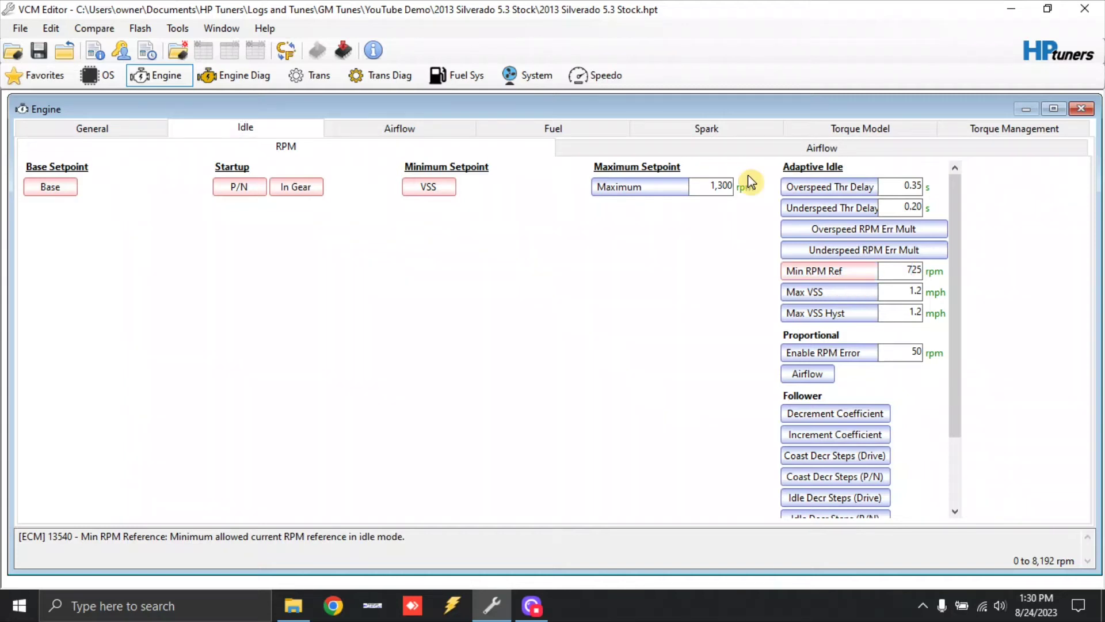
Add 8 g/s to the 200–800 rpm columns of Final Idle Airflow Minimum for all gears
click(738, 153)
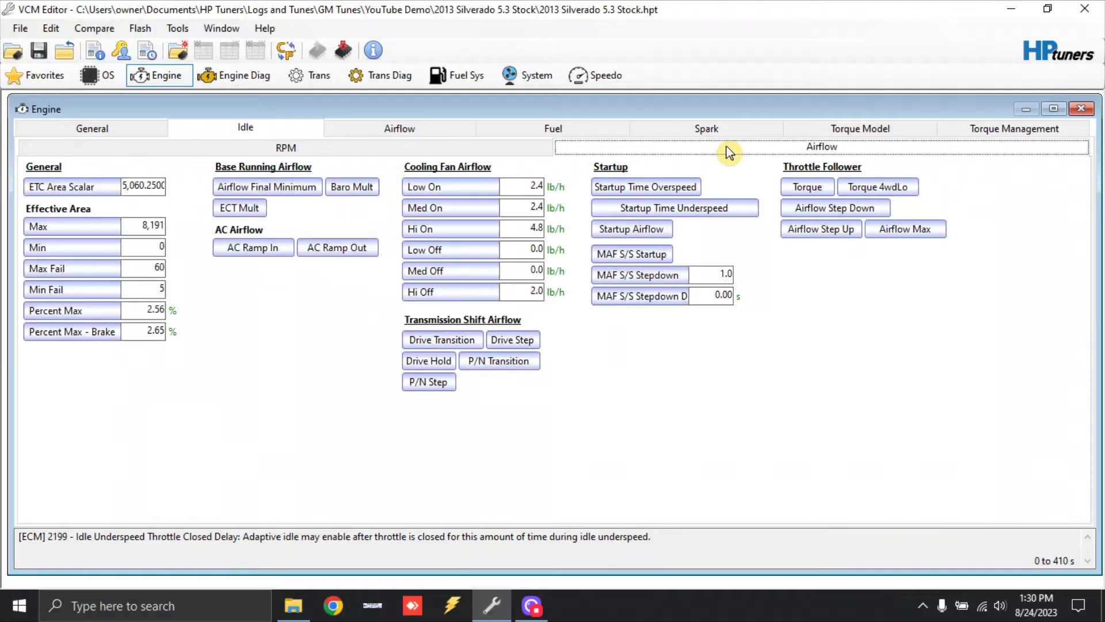
click(291, 190)
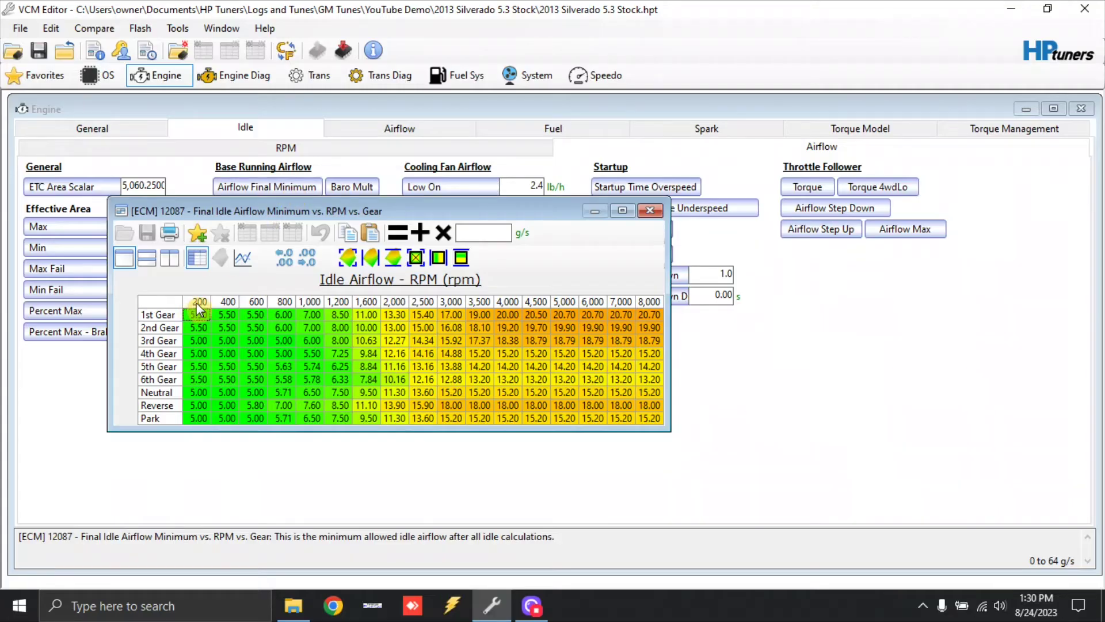
drag(198, 301, 280, 314)
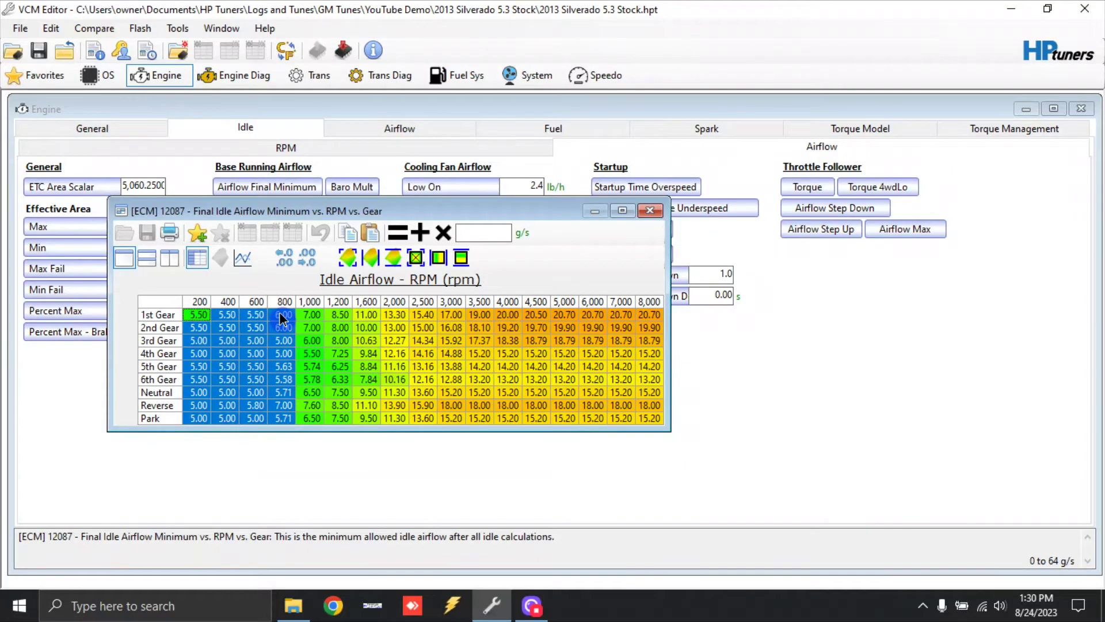
click(470, 231)
text(8)
click(522, 233)
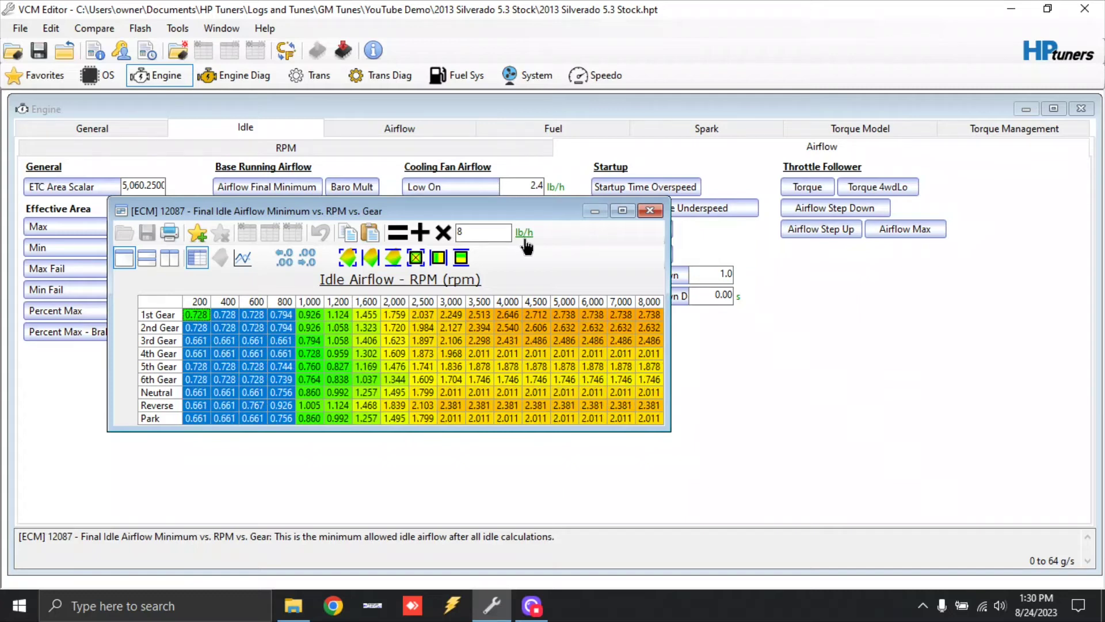
click(525, 240)
click(525, 235)
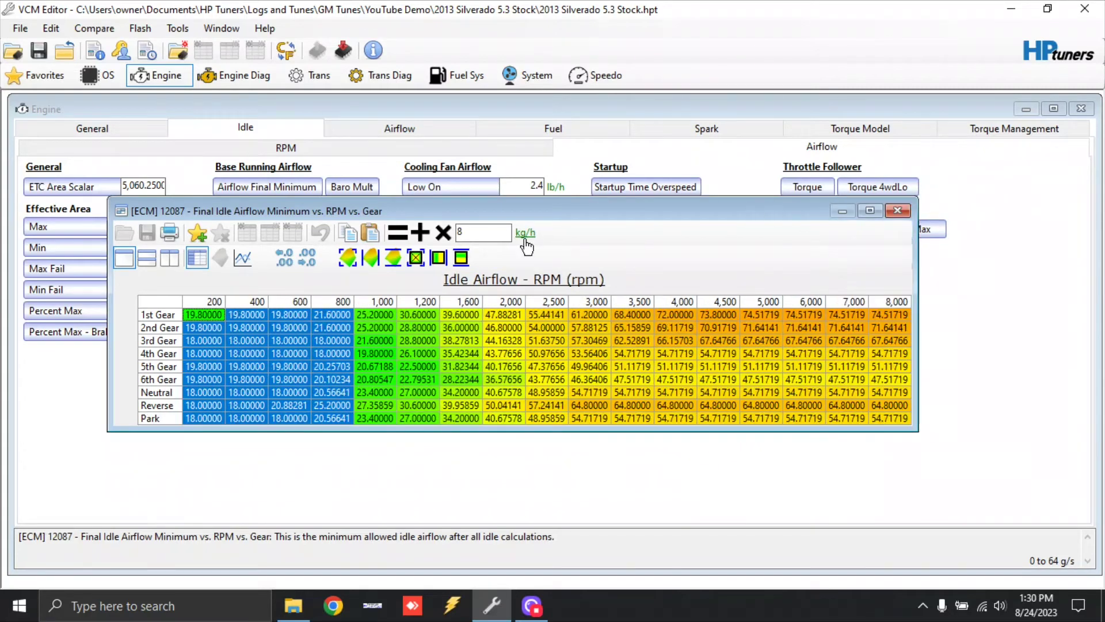
click(524, 235)
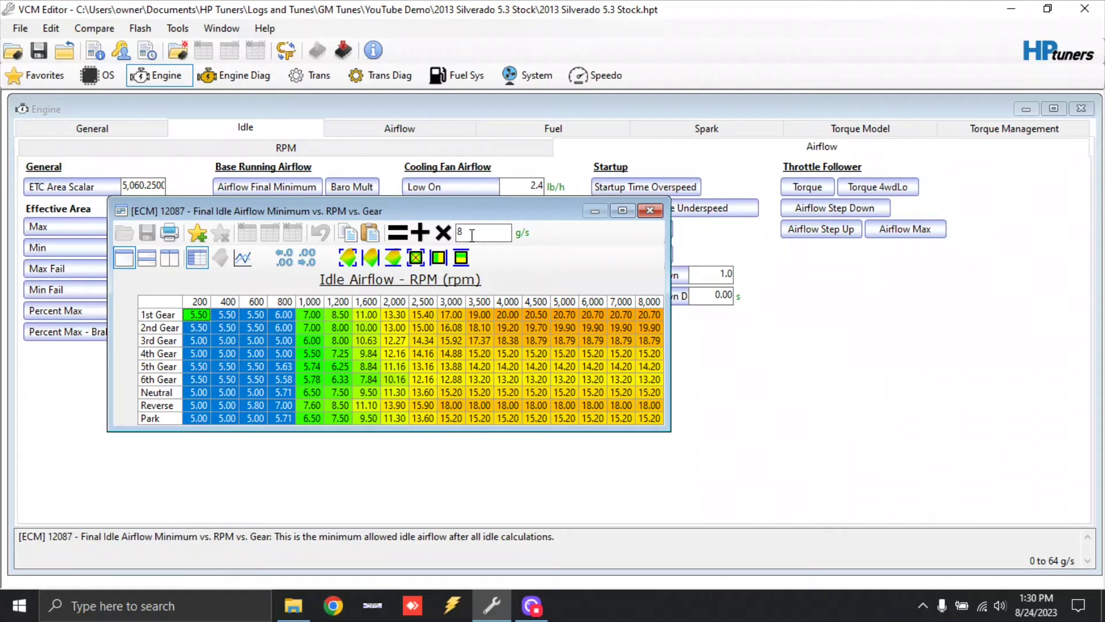
click(422, 237)
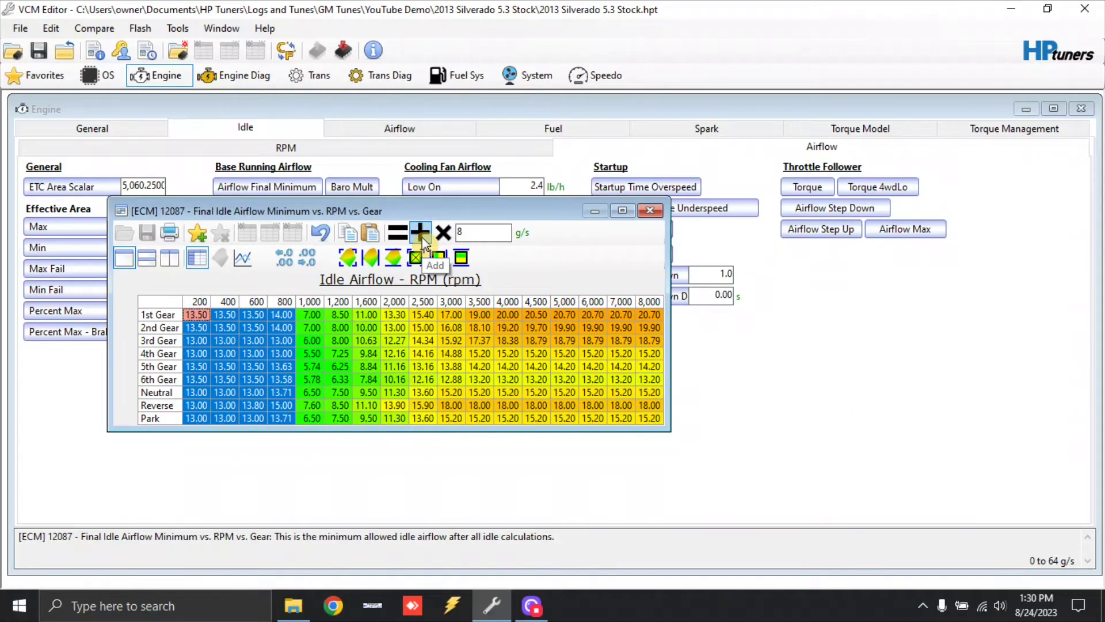
Add 4 g/s to the 2,000–8,000 rpm columns for all gears
drag(394, 301, 649, 301)
click(485, 234)
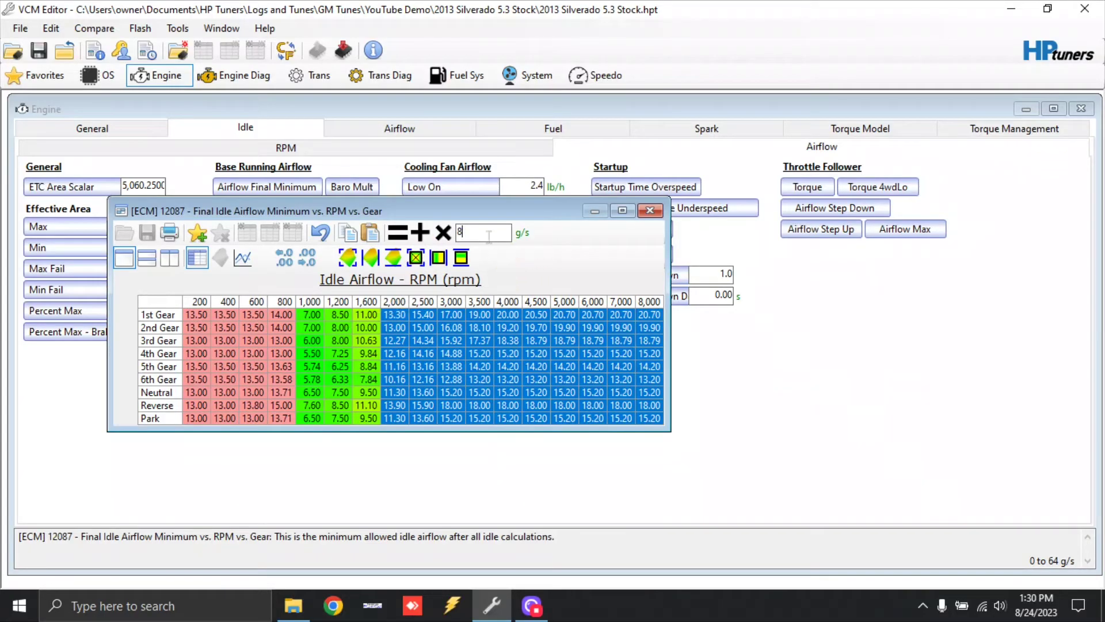
key(BackSpace)
text(4)
click(423, 234)
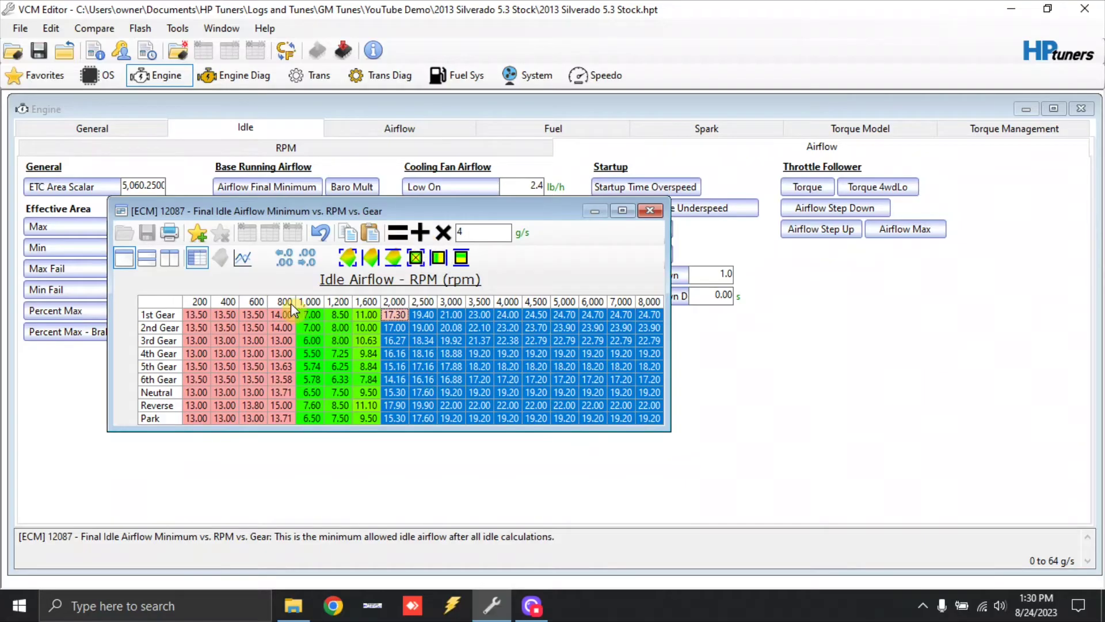
Interpolate the 800–2,000 rpm columns horizontally, then close the table
drag(291, 306, 396, 313)
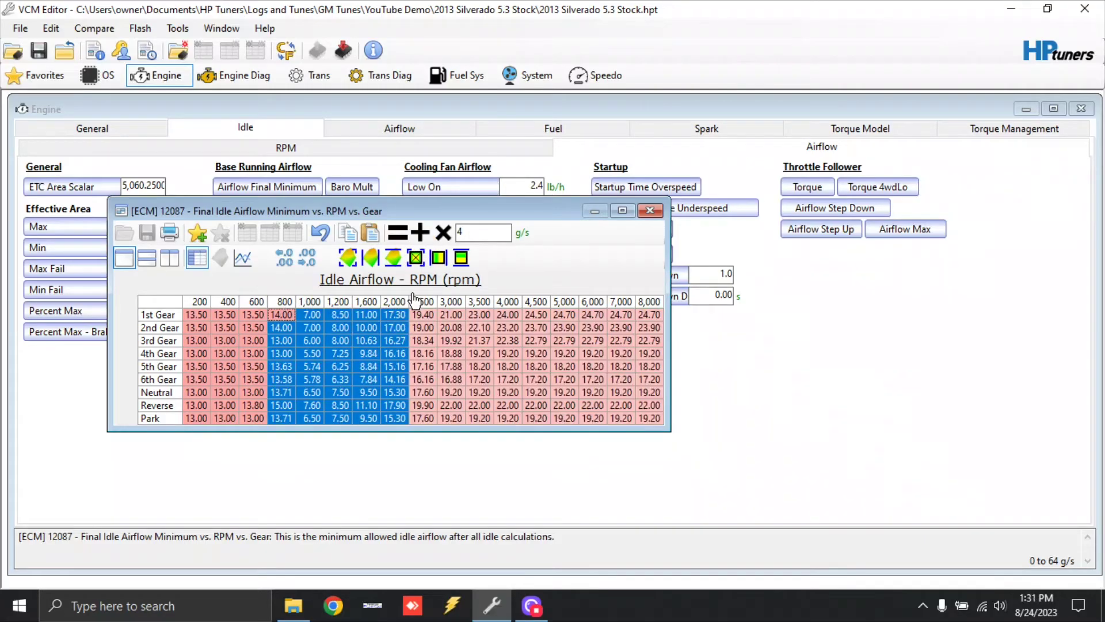
click(439, 268)
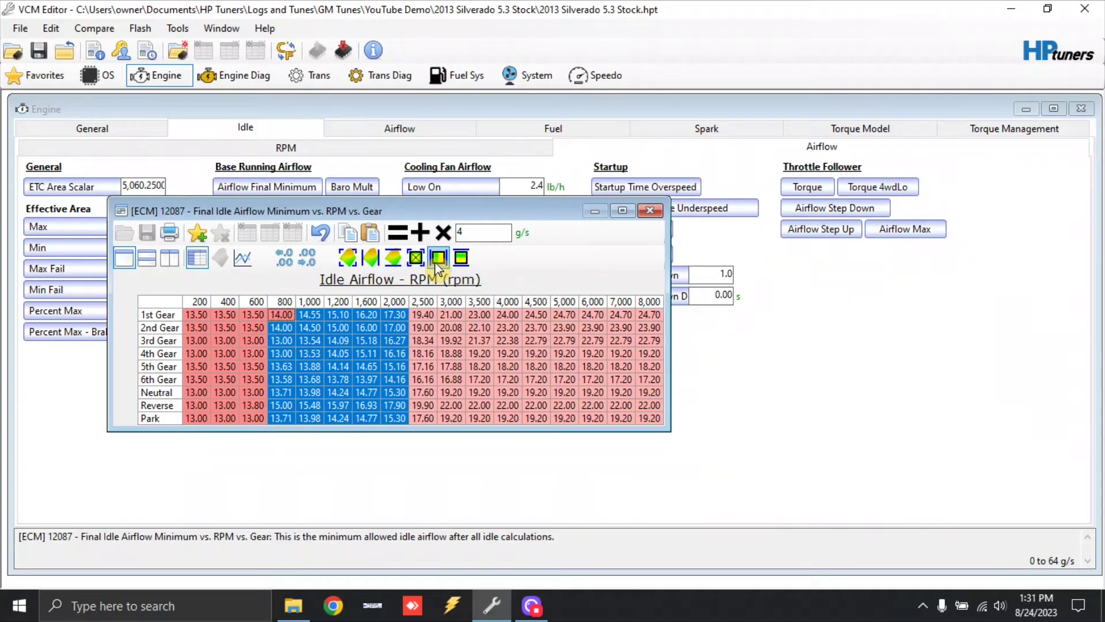
click(514, 357)
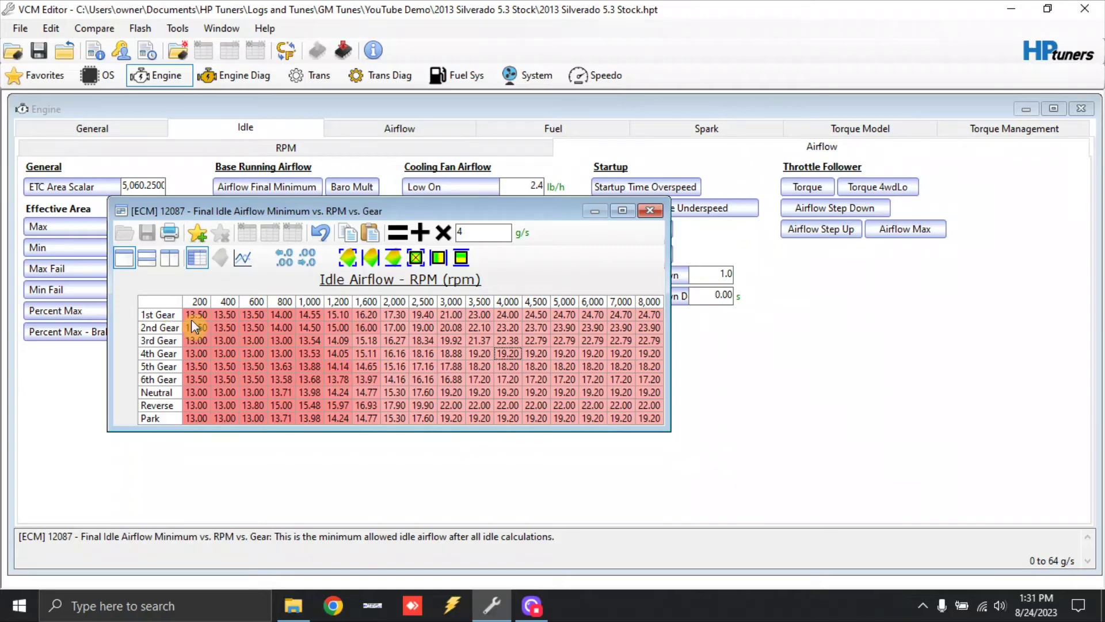
click(651, 211)
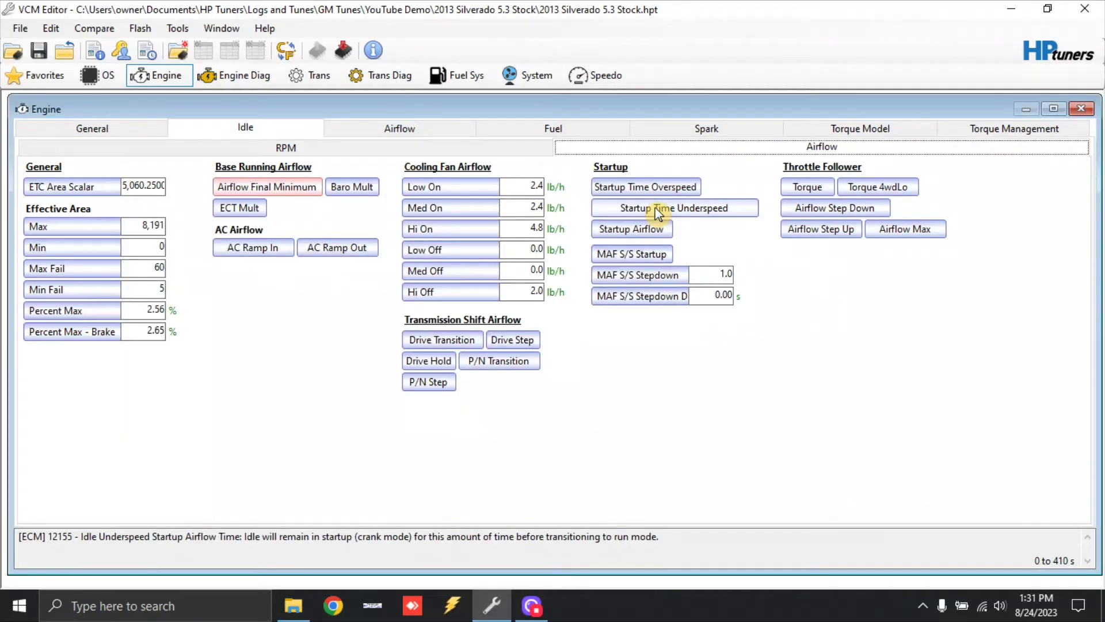
Add 3 g/s to all cells of the Idle Startup Airflow vs. ERT vs. ECT table
click(654, 230)
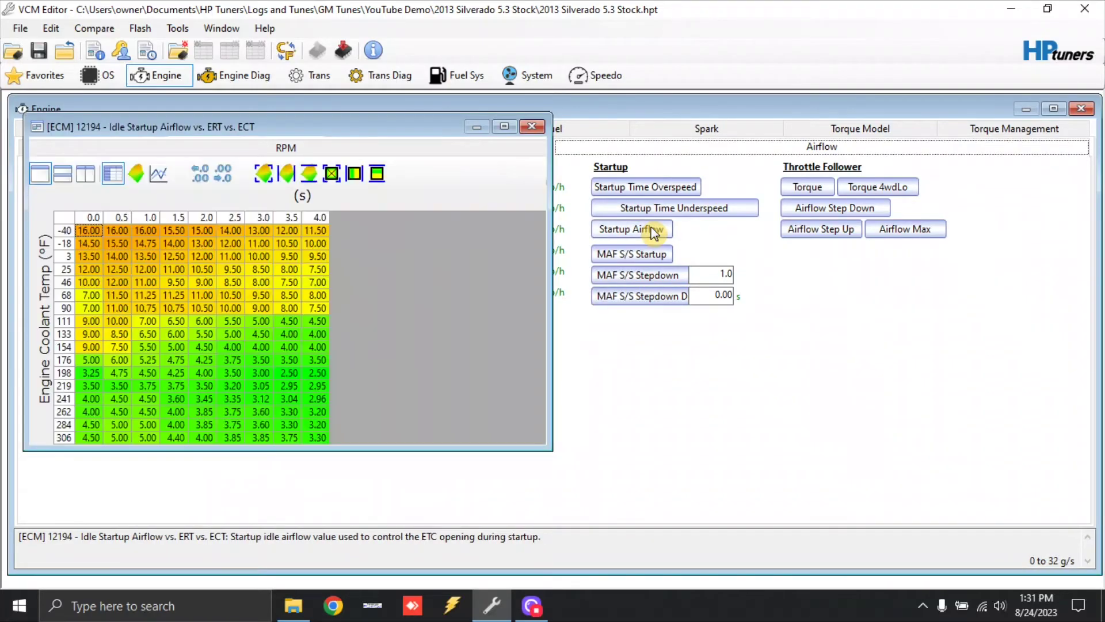
click(439, 150)
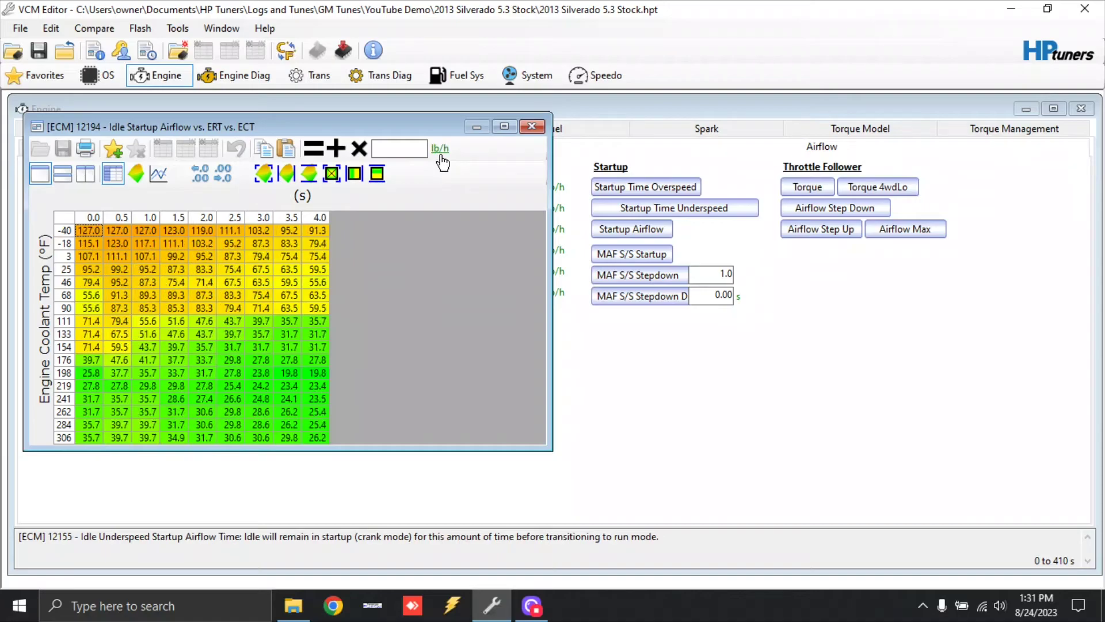
click(441, 151)
click(440, 150)
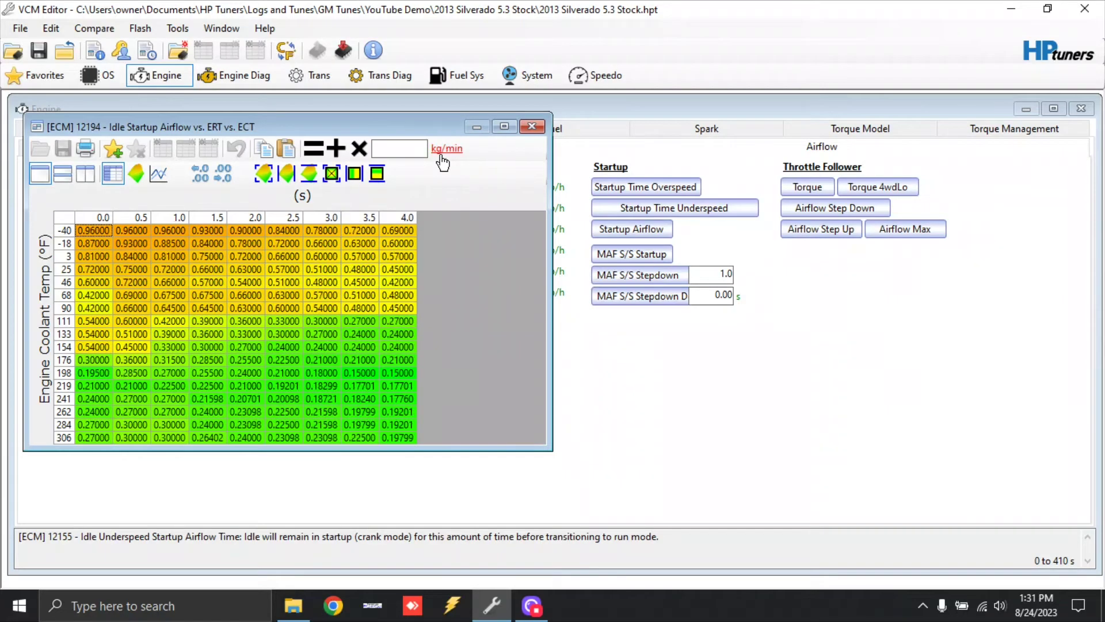
click(440, 151)
click(440, 152)
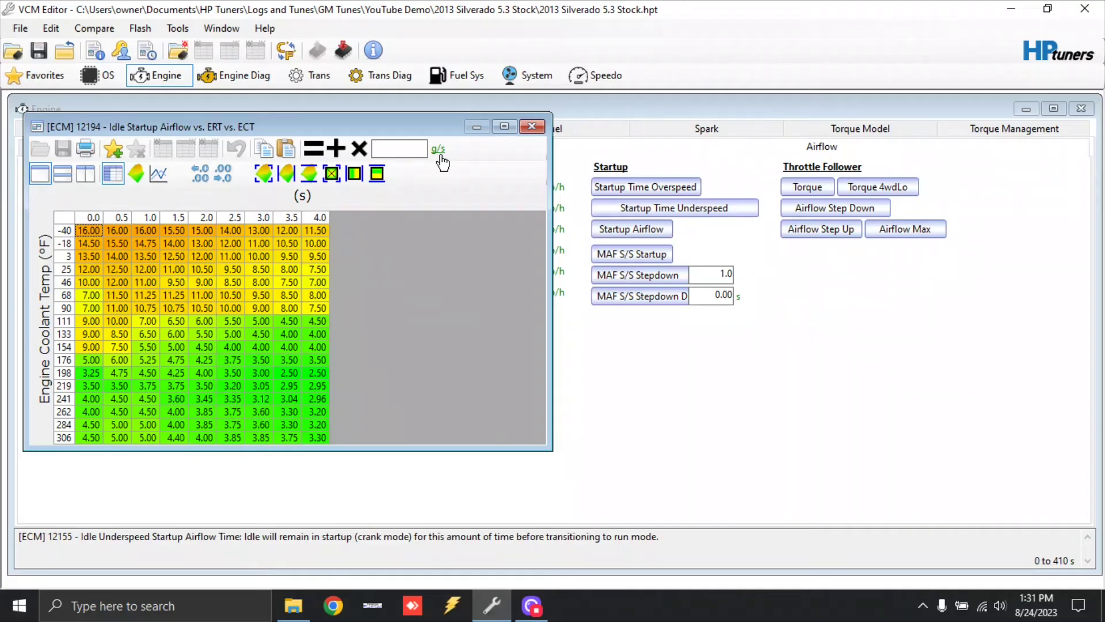
click(64, 217)
click(409, 152)
text(3)
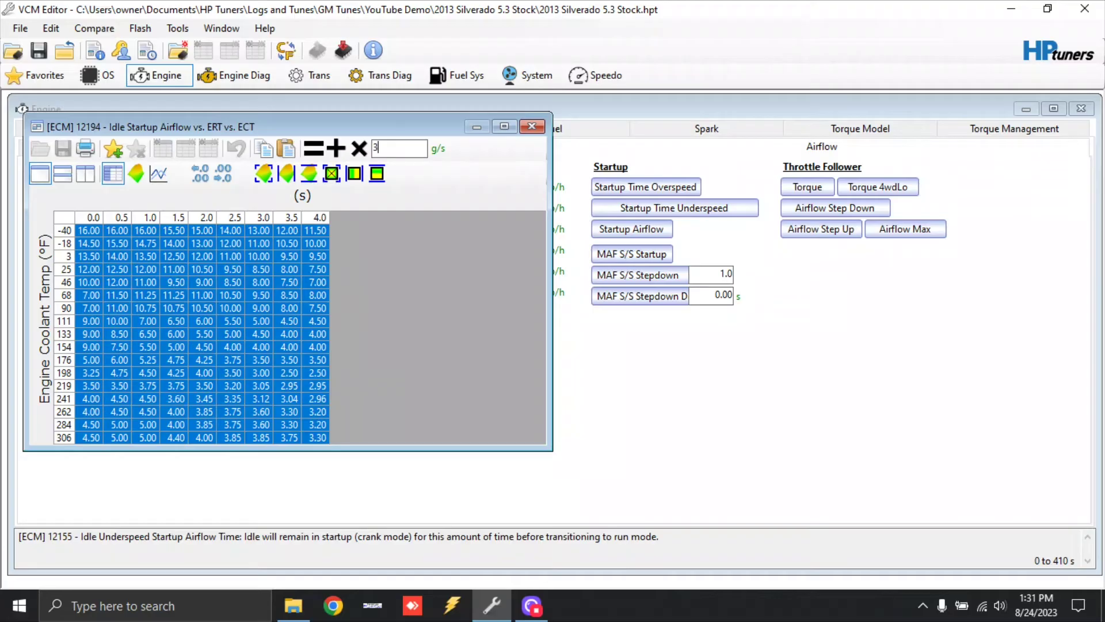
click(337, 150)
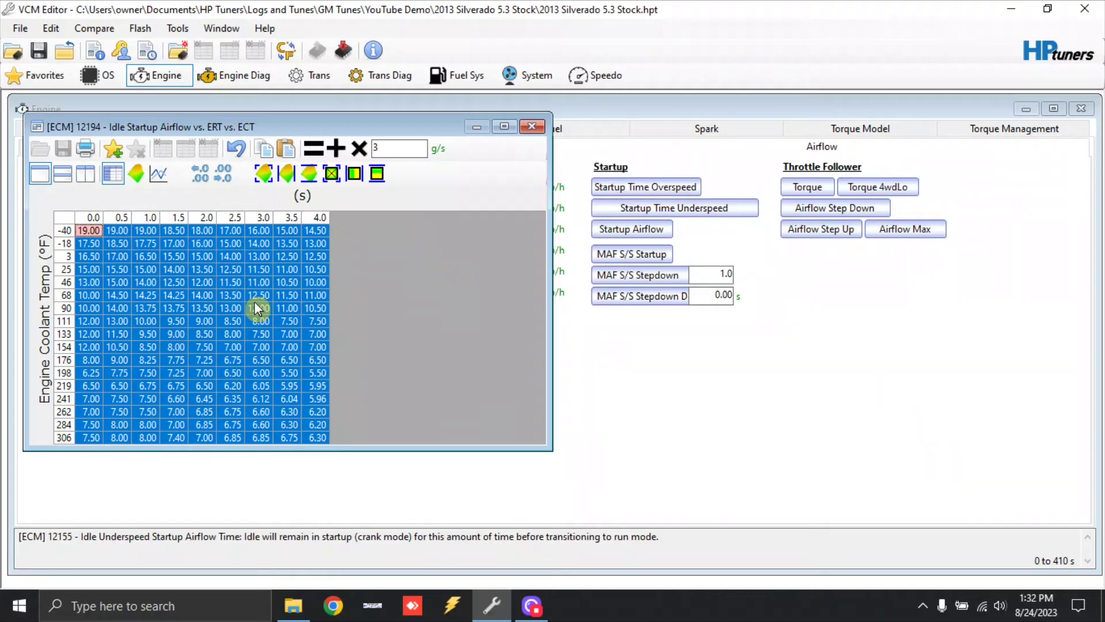
click(539, 127)
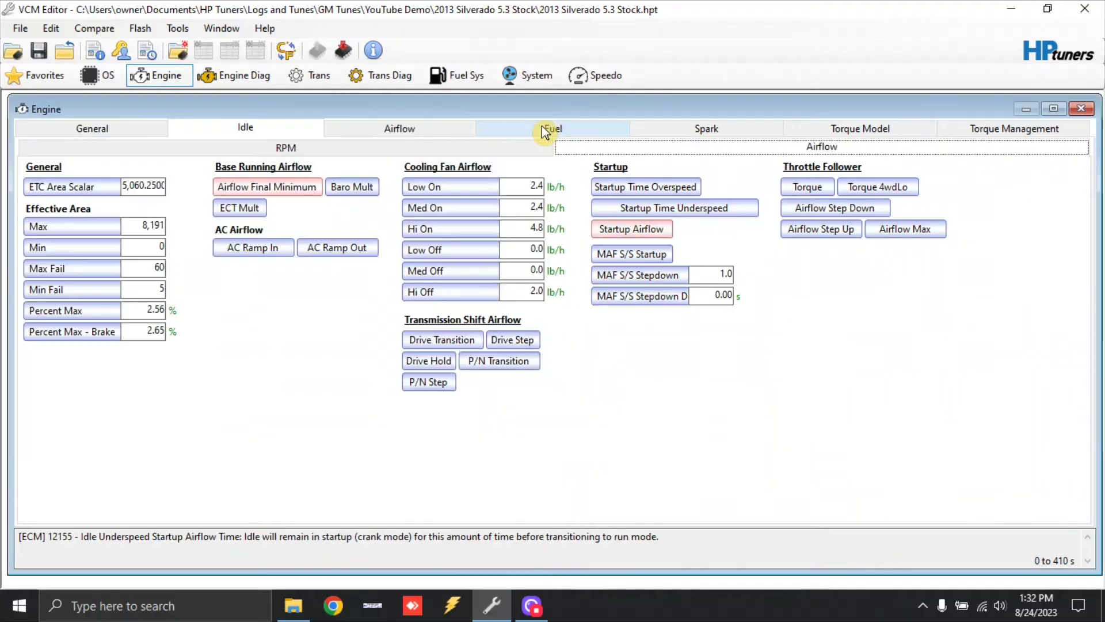
Fill the whole primary Cranking VE table with 80 in Airflow > General
click(447, 128)
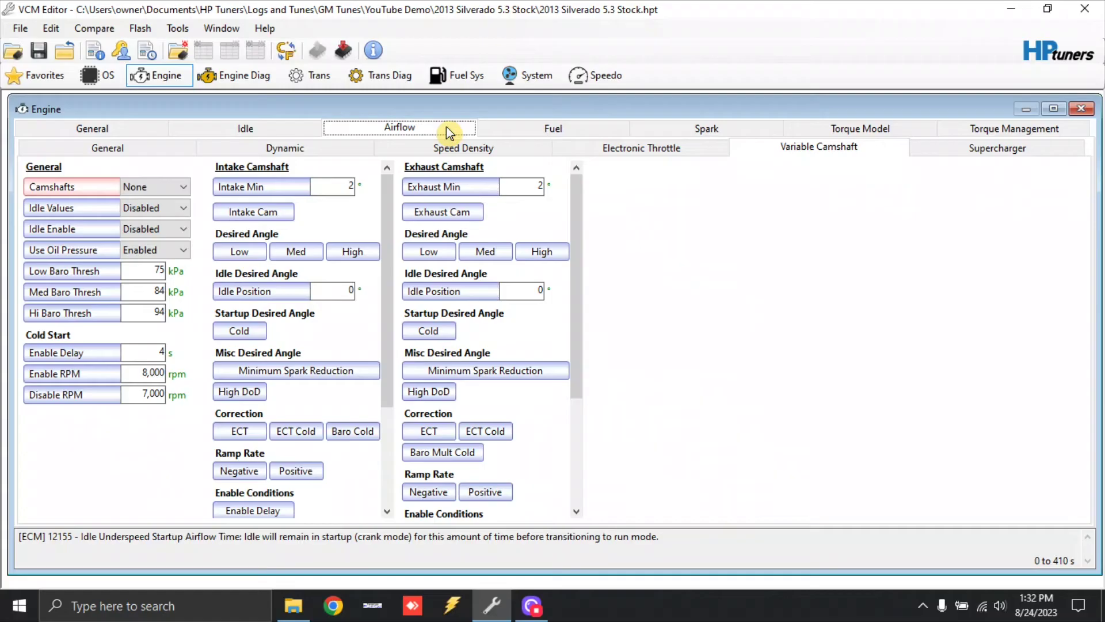
click(163, 144)
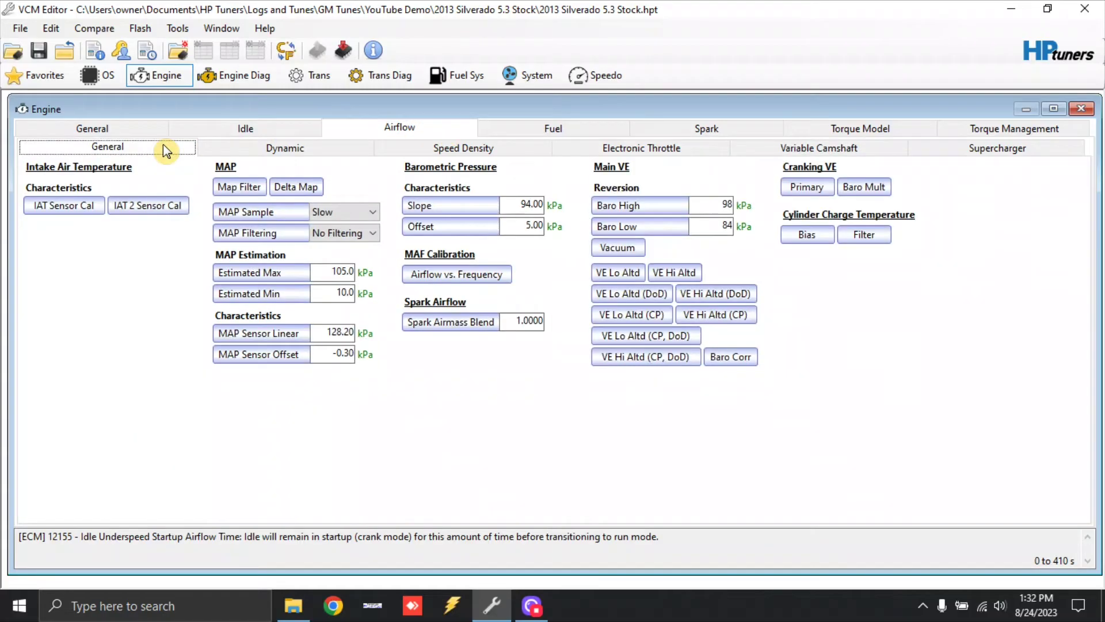
click(820, 185)
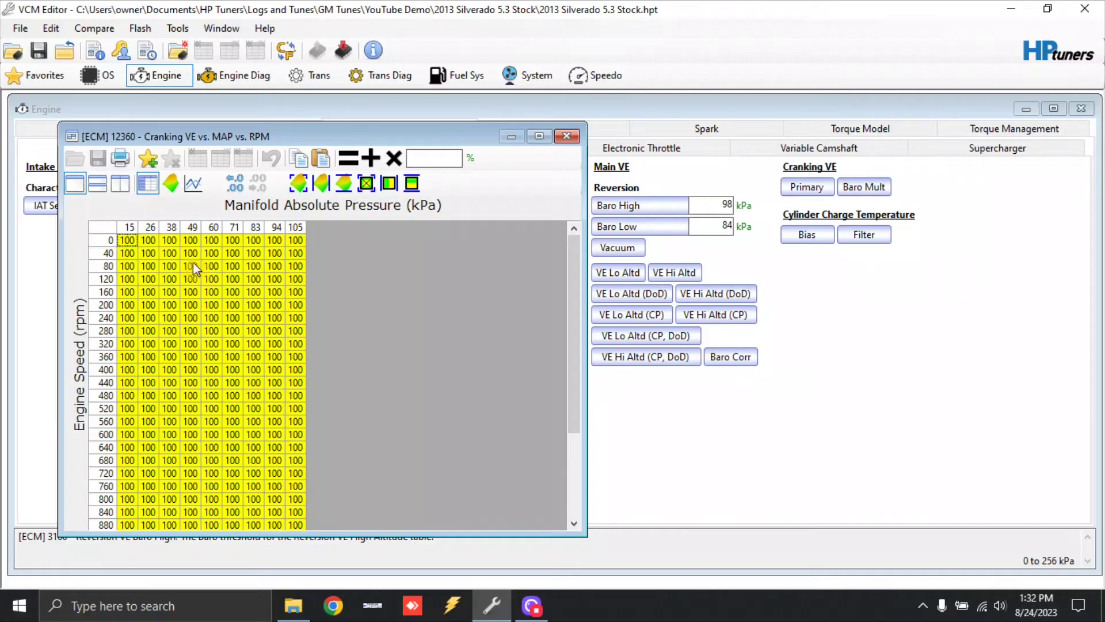
click(99, 229)
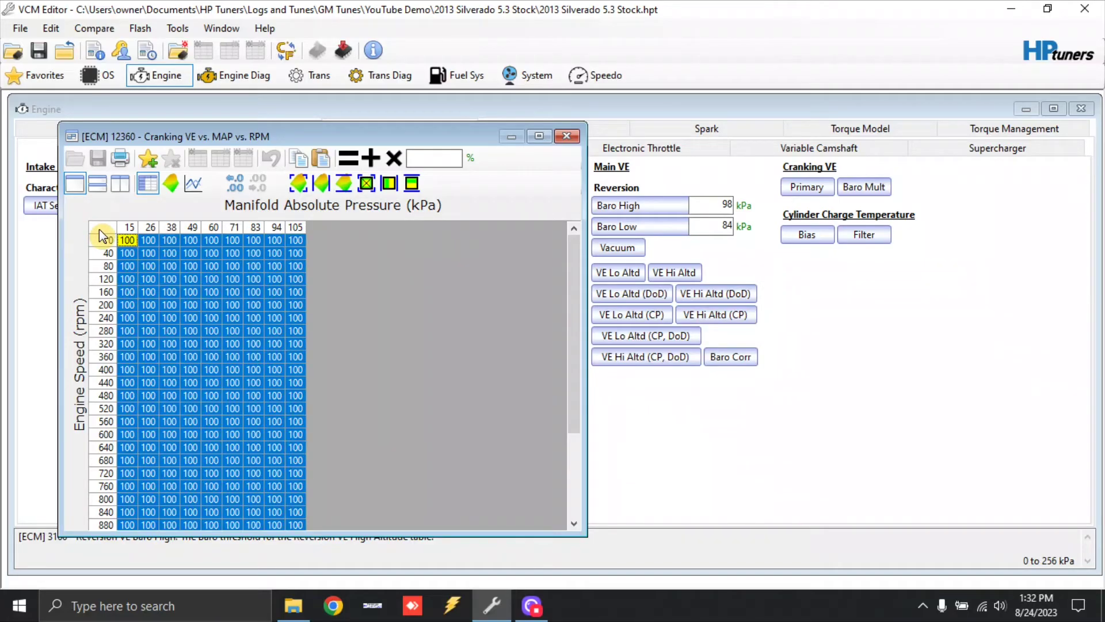
text(80)
key(Return)
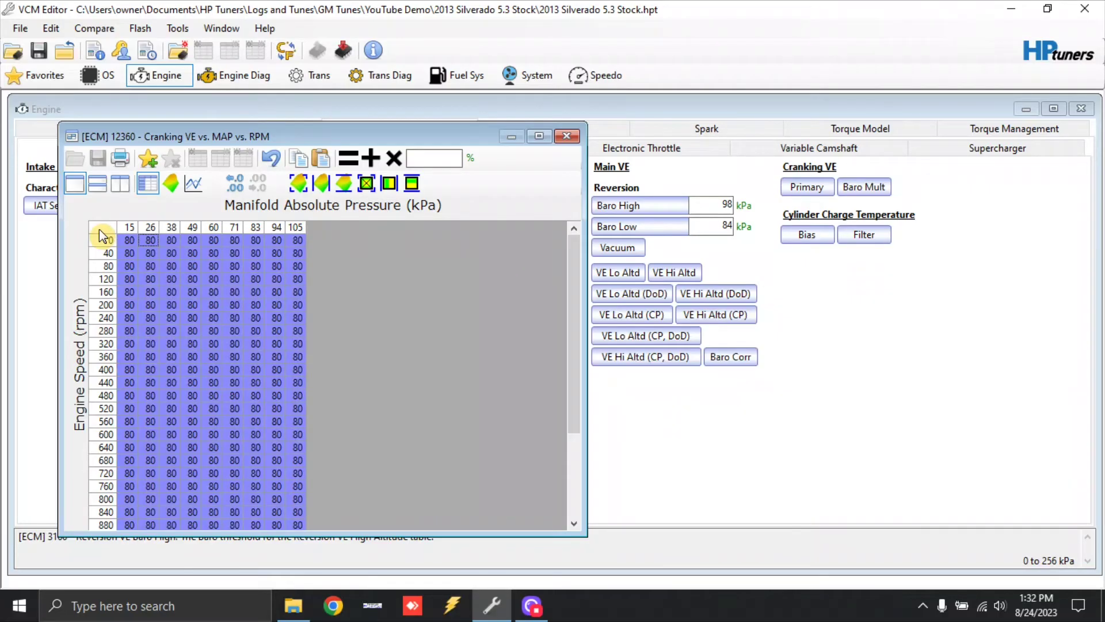
click(566, 137)
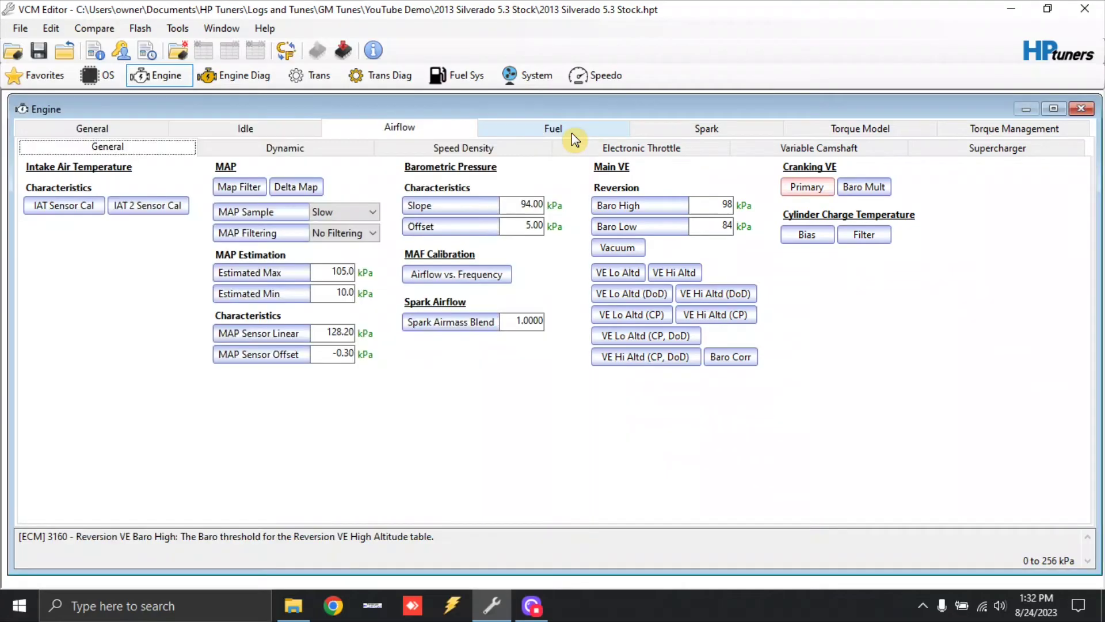
Multiply the MAF airflow values from 7,050 Hz upward by 1.07
click(481, 279)
drag(259, 241, 638, 241)
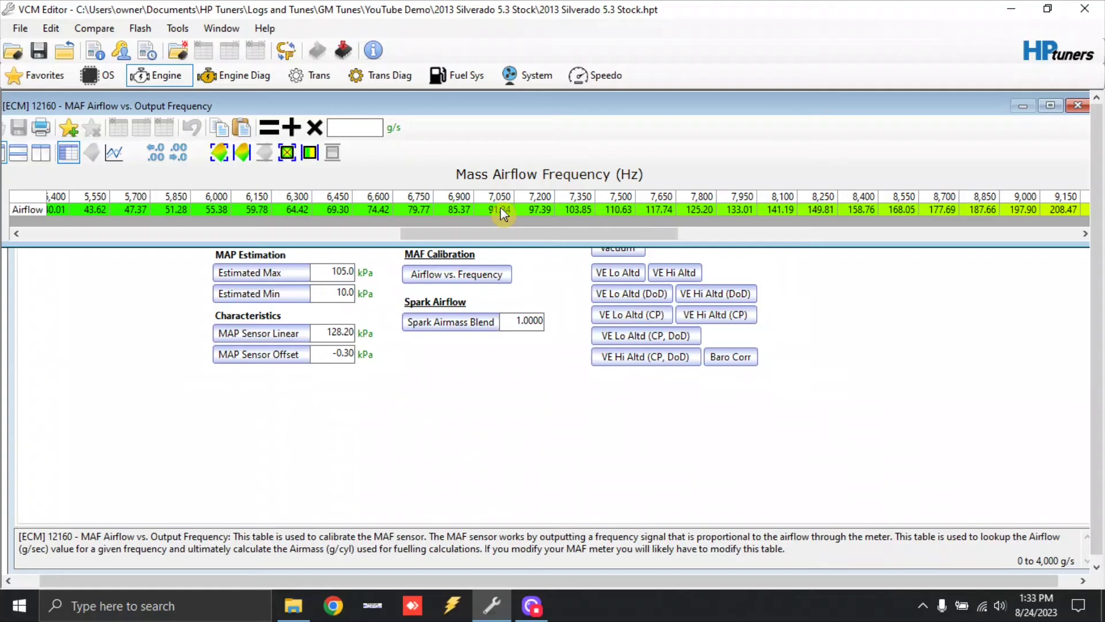
drag(503, 211, 1099, 295)
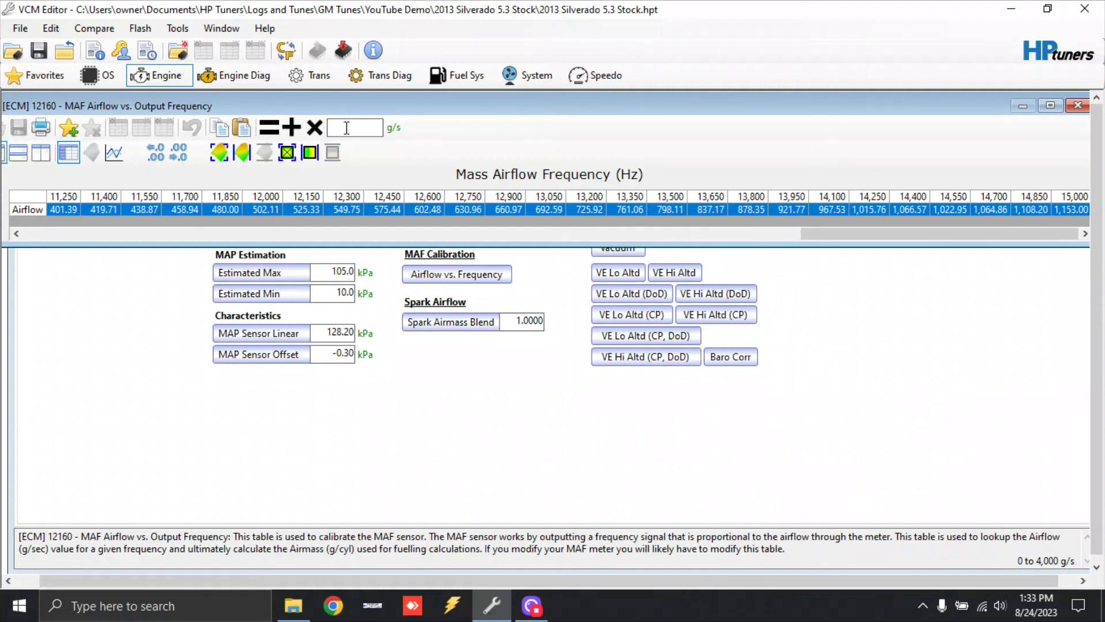
text(1.07)
click(315, 129)
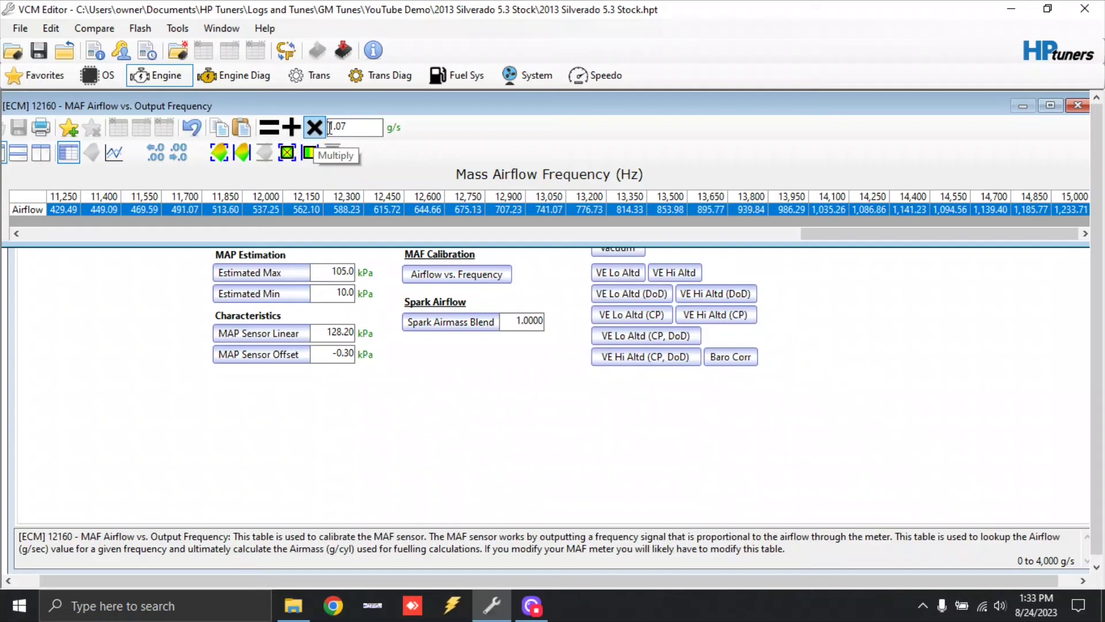
Interpolate the 5,700–7,050 Hz MAF values horizontally and show the 2D chart
drag(854, 236, 388, 275)
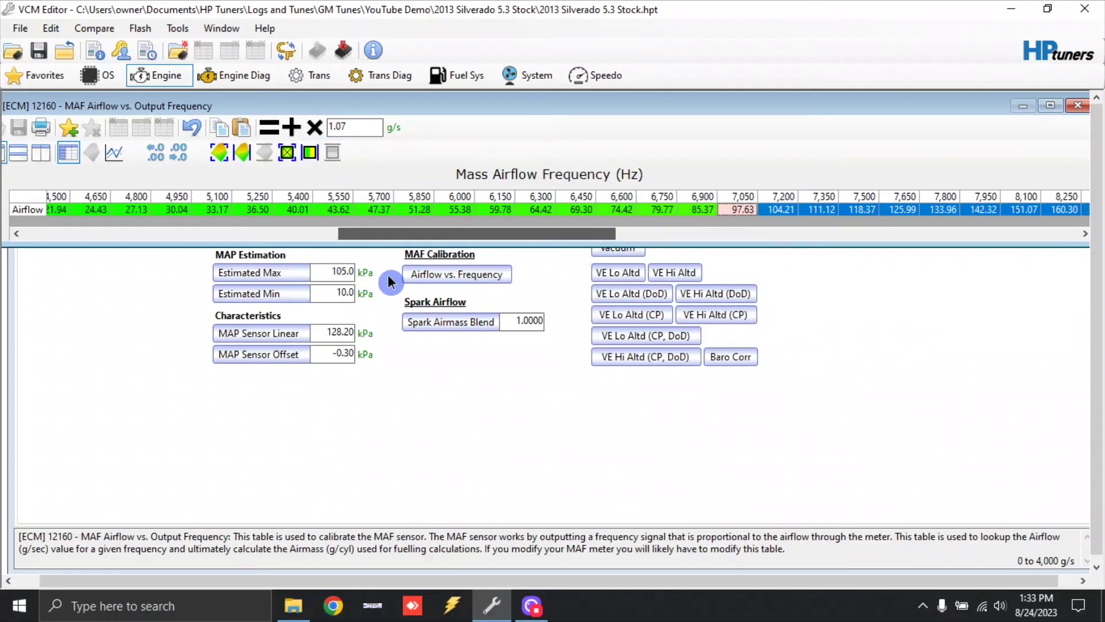
click(741, 210)
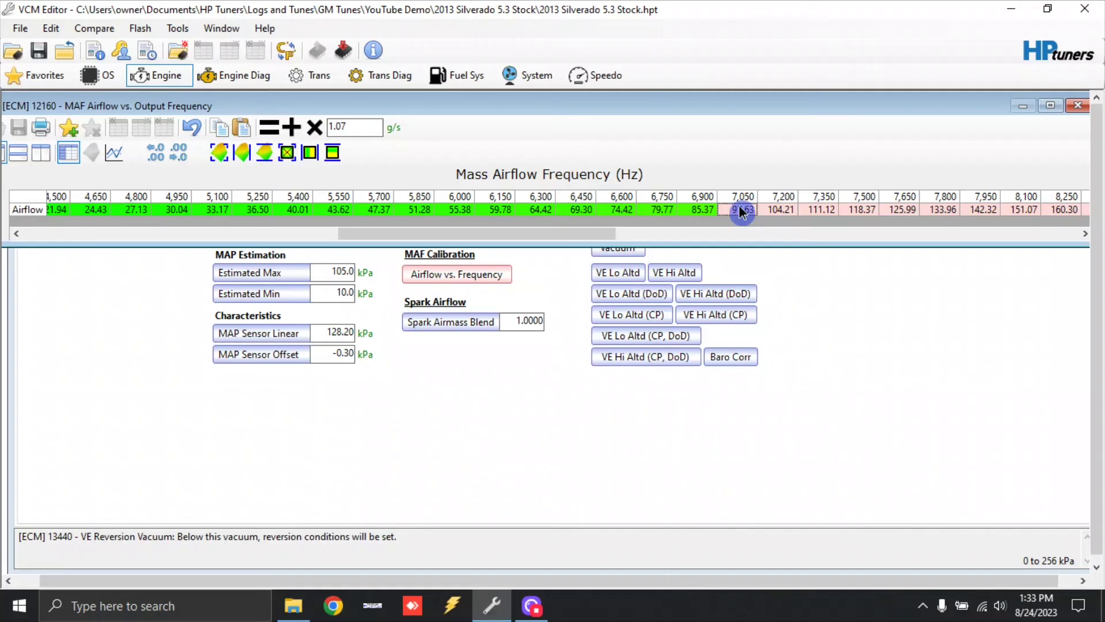
drag(741, 211, 387, 211)
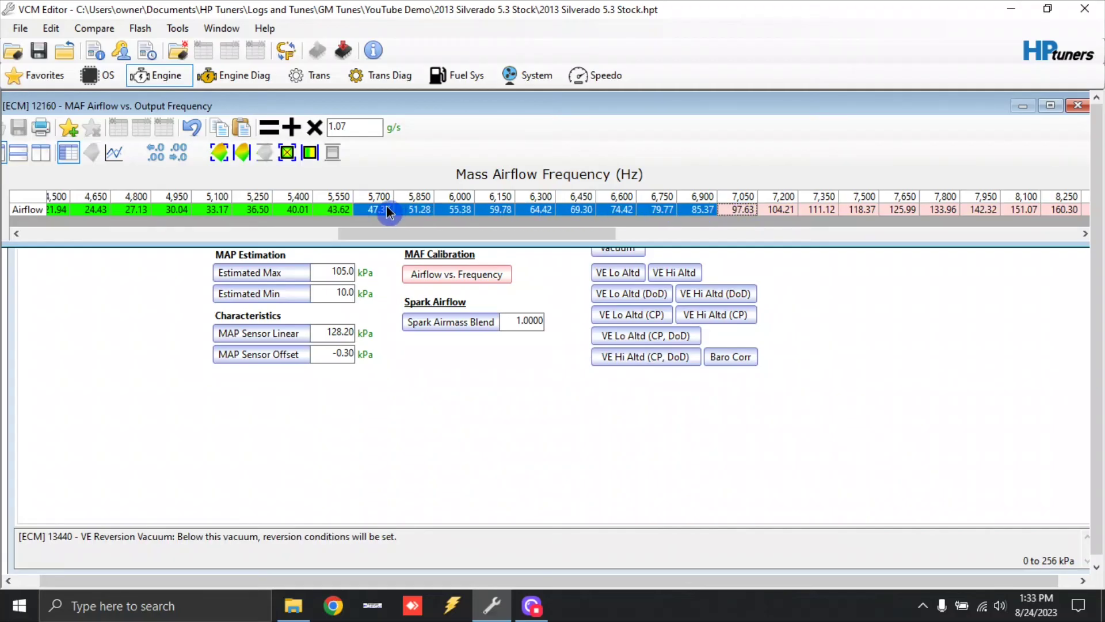
click(310, 154)
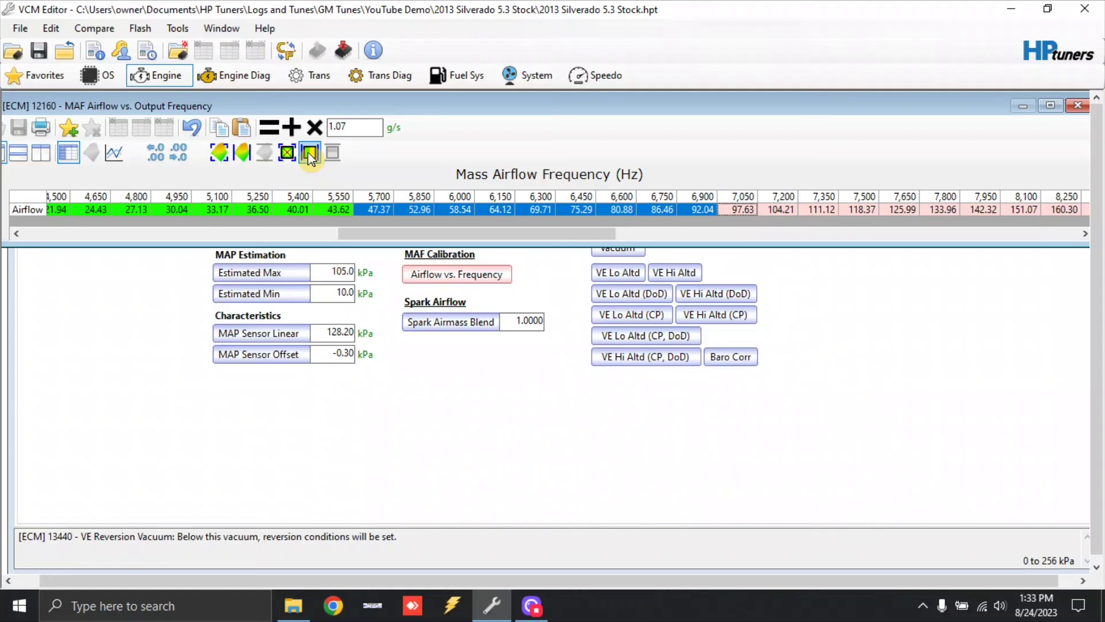
click(115, 154)
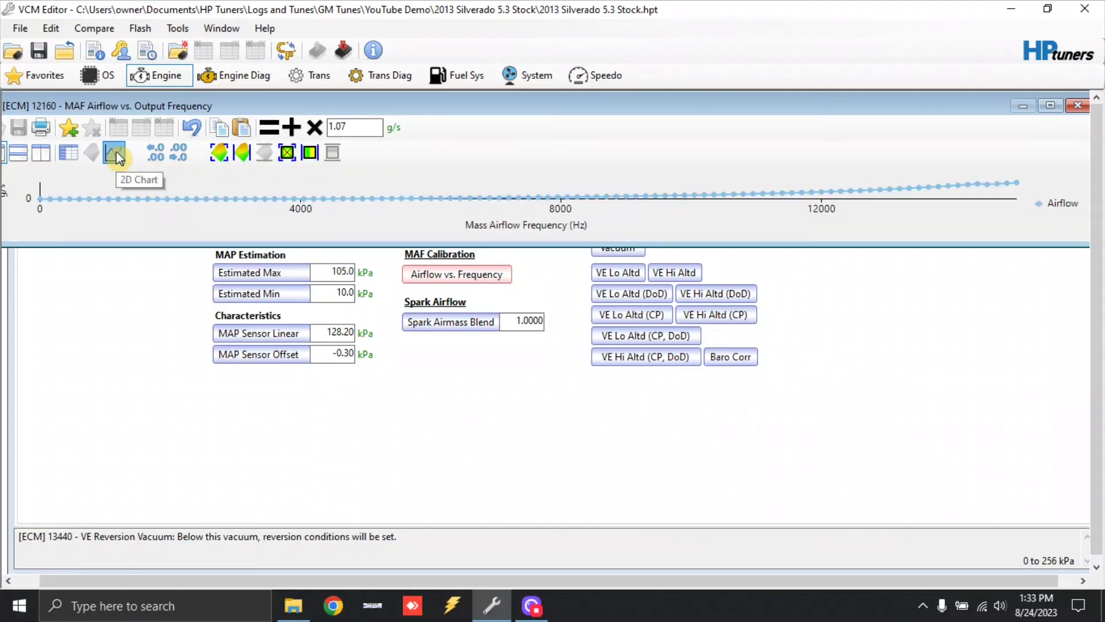
Maximize the MAF Airflow vs. Frequency chart to inspect the curve, then close it
click(1051, 107)
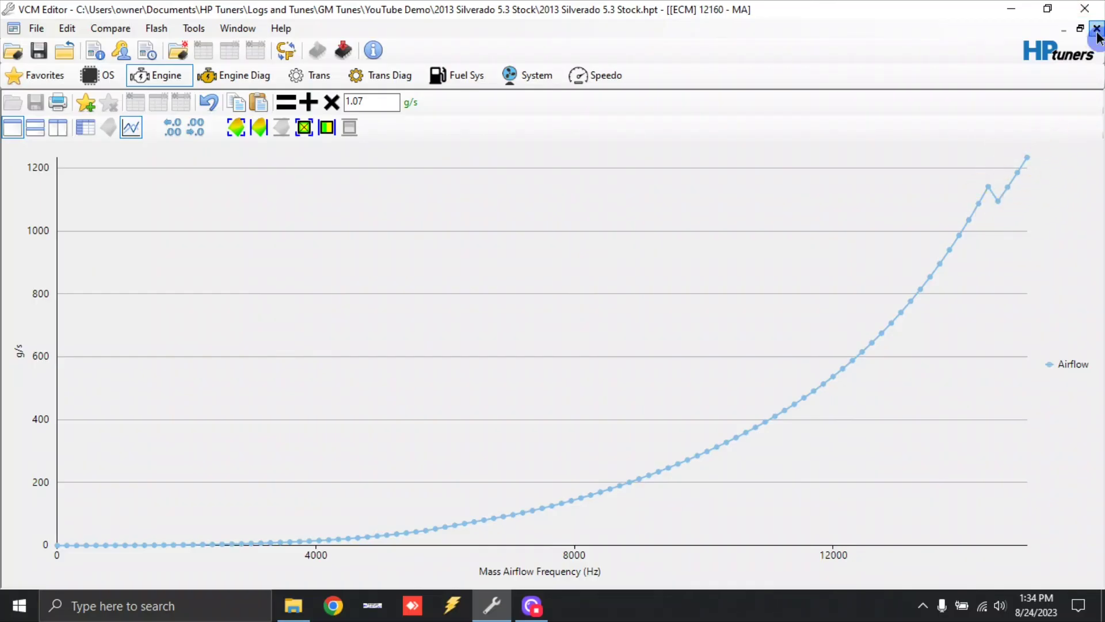
click(1097, 29)
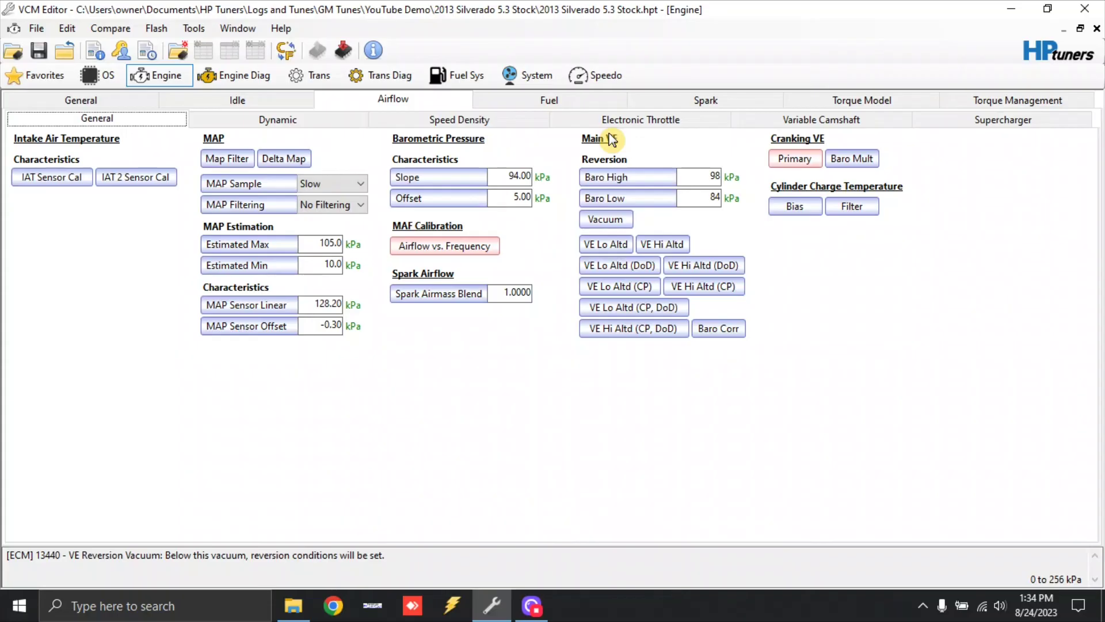
Save the tune as a new file named '2013 Silverado 5.3 TRuck Norris Mod'
click(45, 30)
click(65, 105)
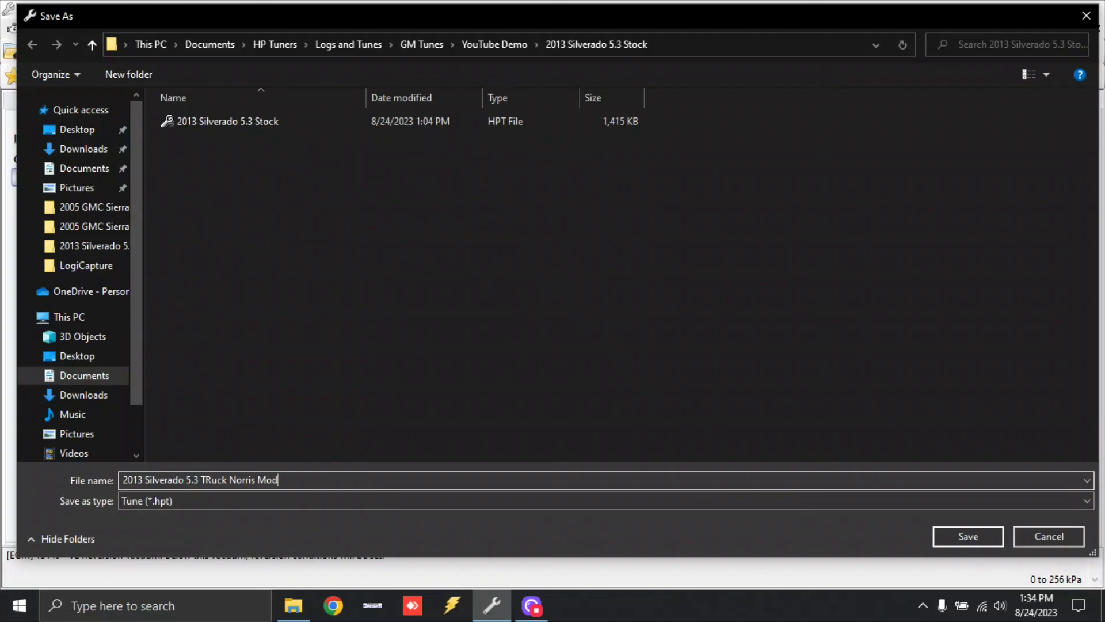
click(953, 539)
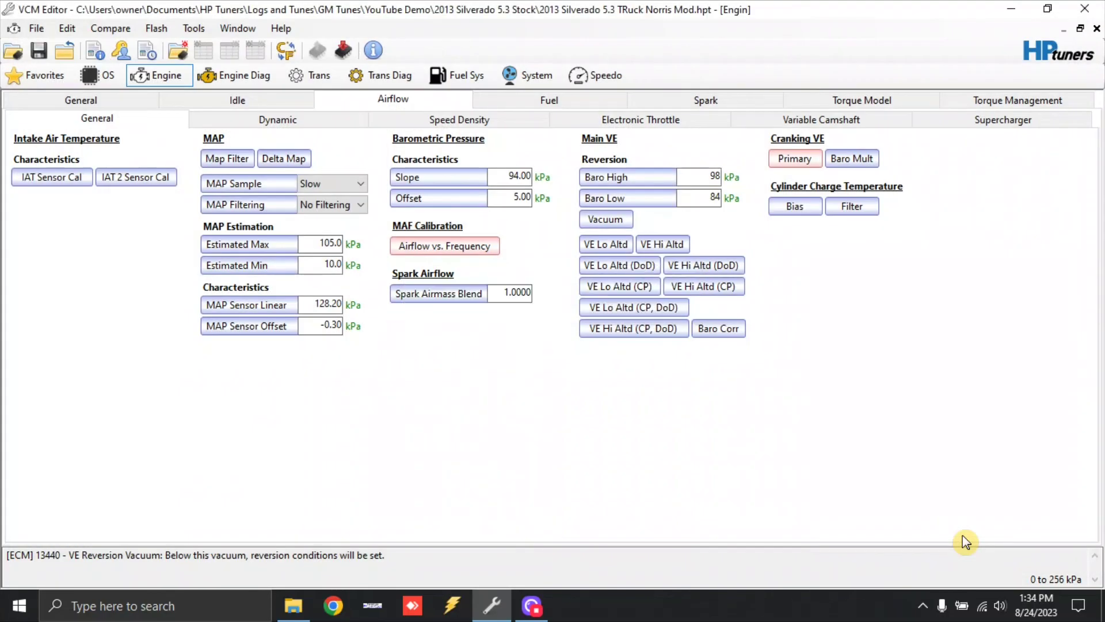